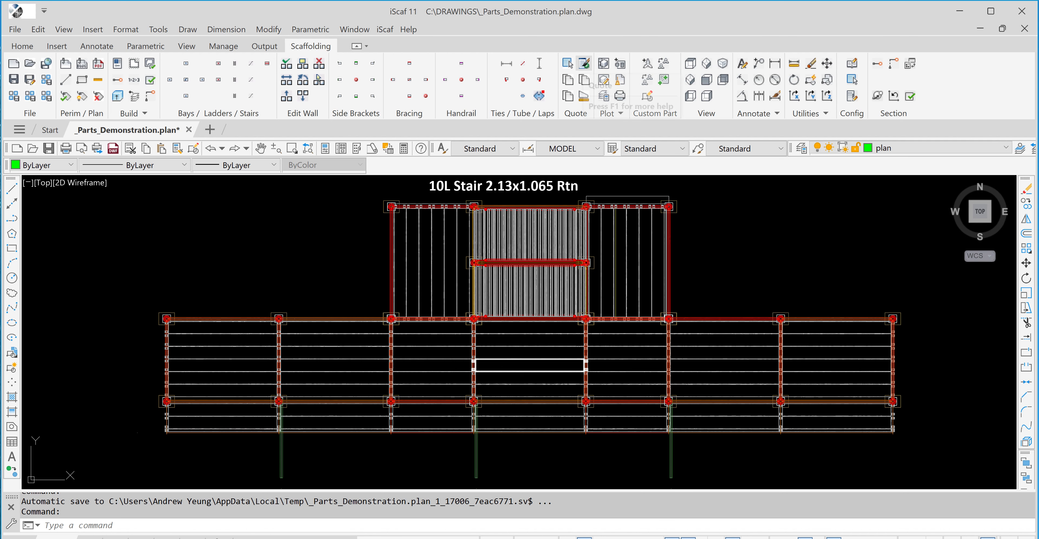
Step: Generate a parts quote for only the stair tower by enclosing it in a selection window, and dismiss the quote
left_click(584, 68)
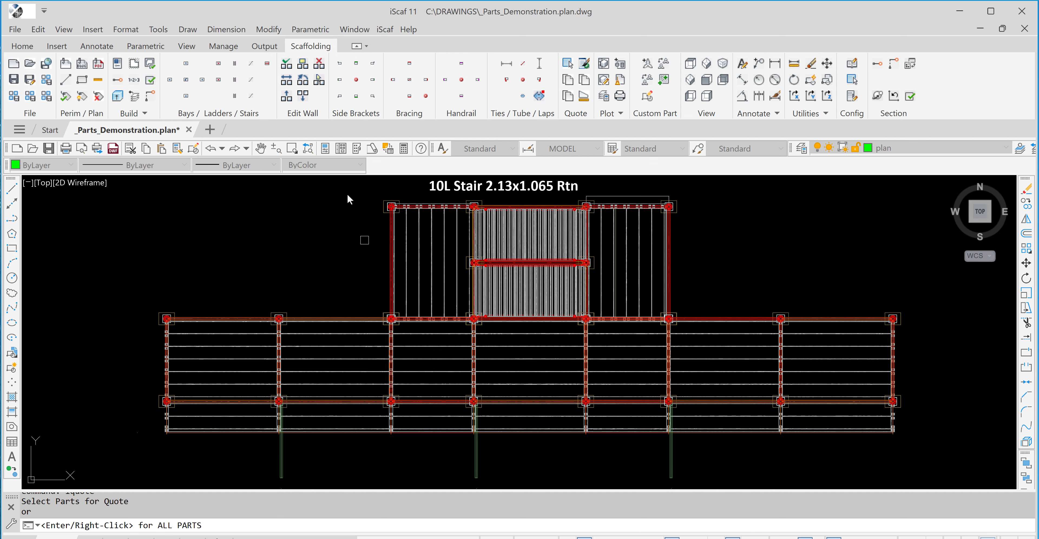
left_click(346, 179)
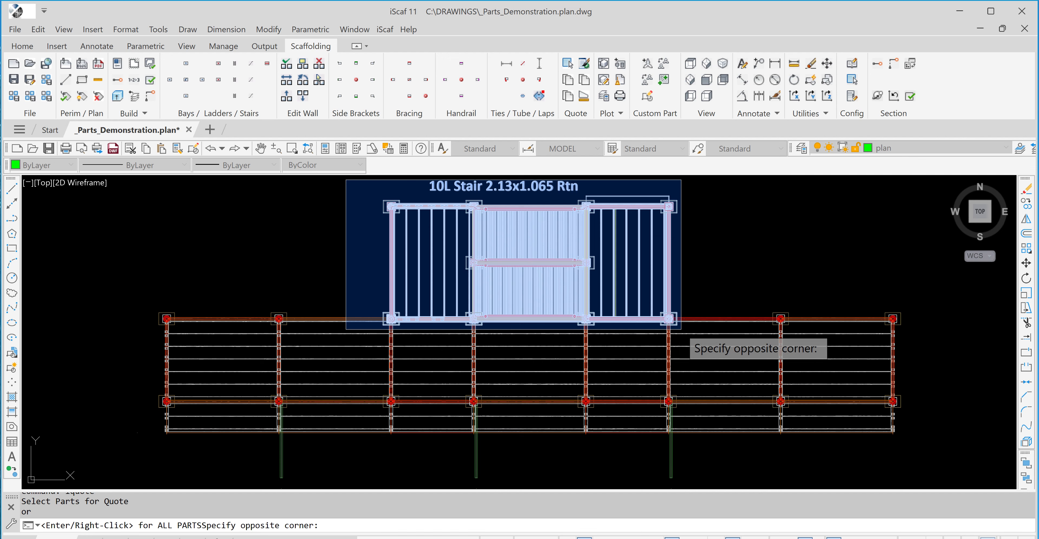
left_click(681, 329)
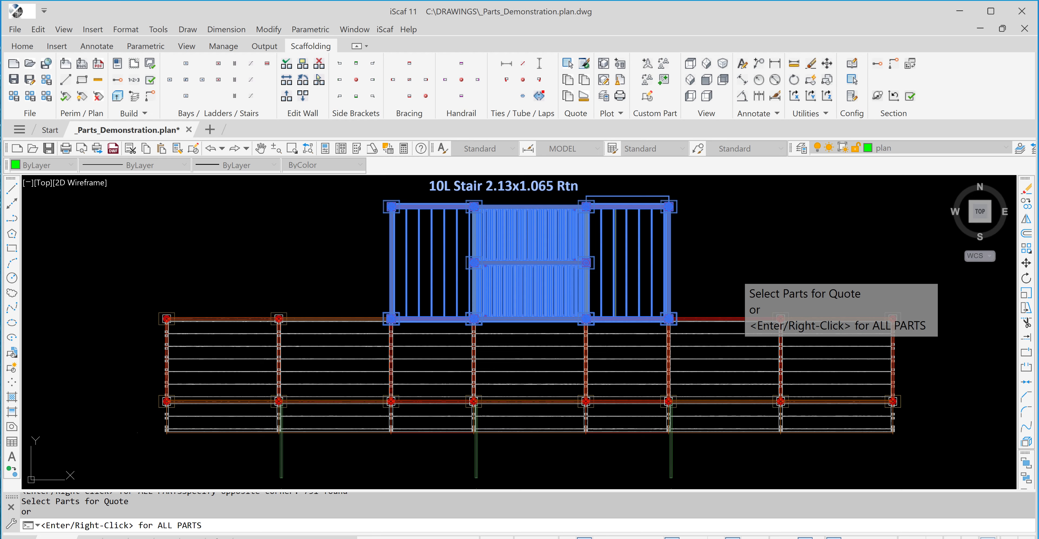
key("Return")
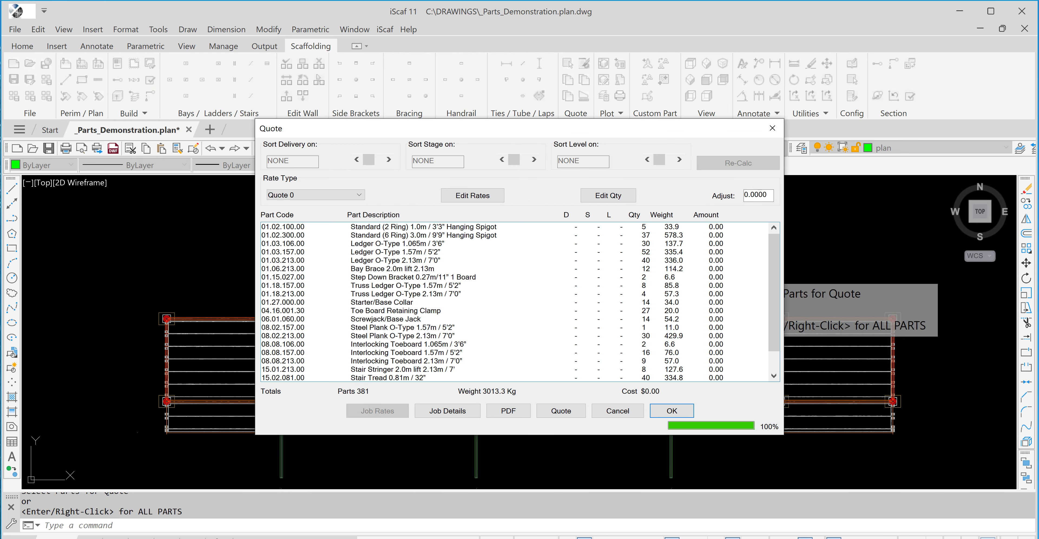
left_click(614, 411)
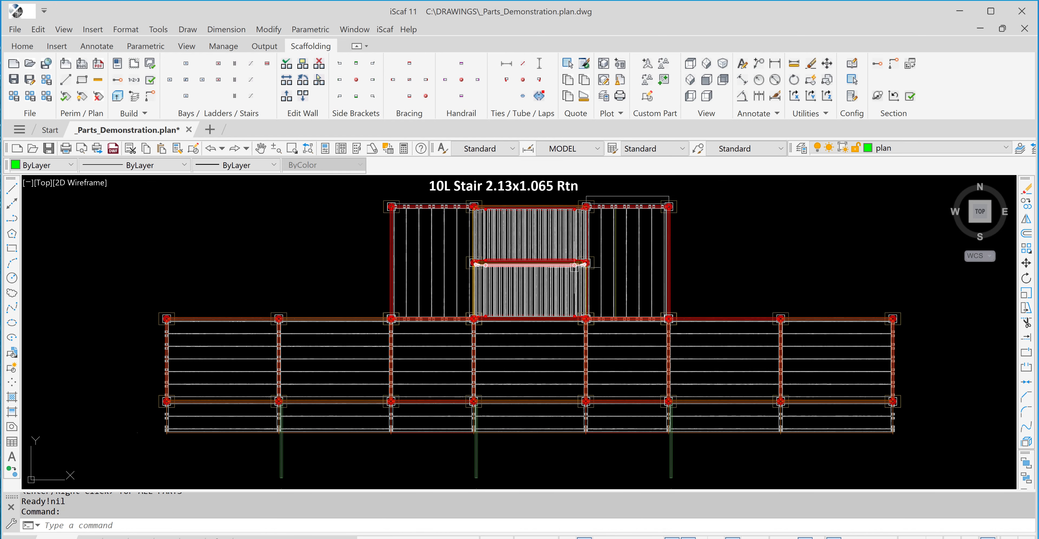
Step: Quote a single wall tie by picking the leftmost green tie in the plan, and cancel out of the parts list
left_click(583, 64)
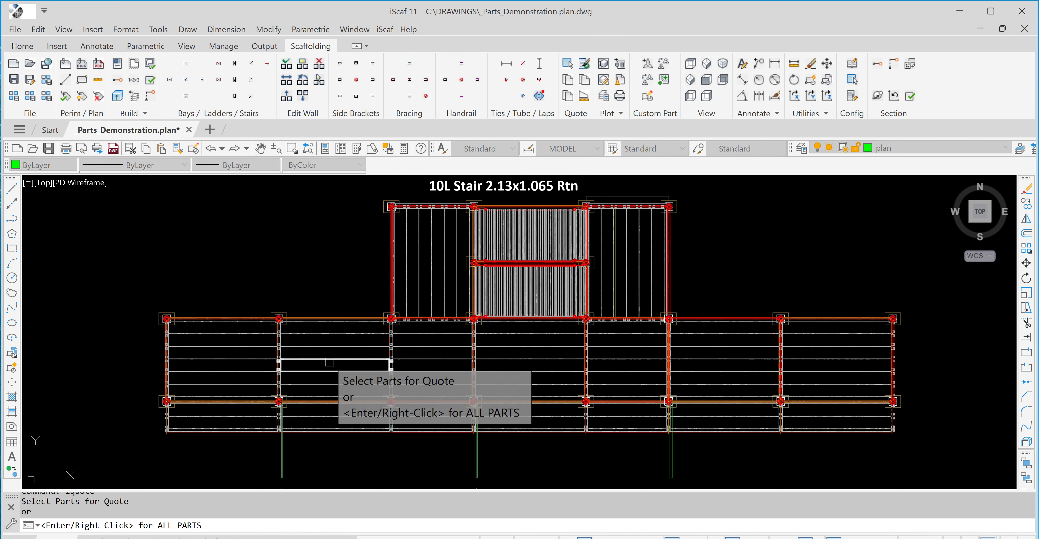
left_click(282, 450)
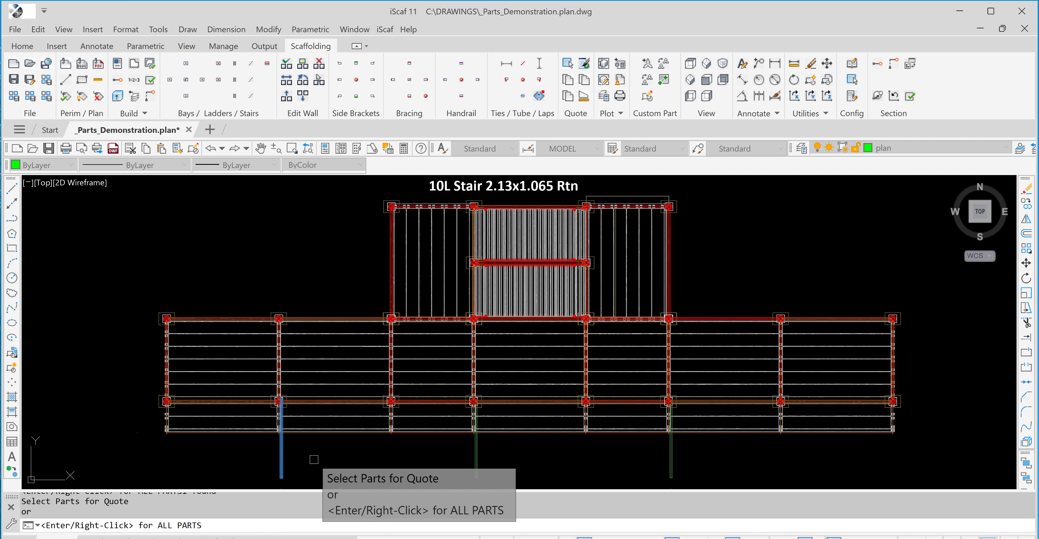
right_click(314, 460)
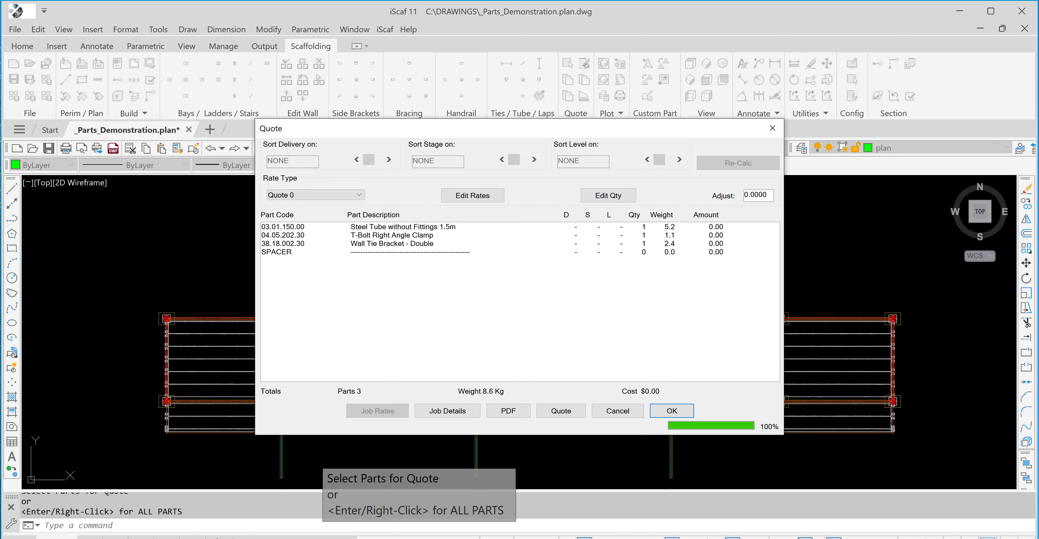
left_click(611, 411)
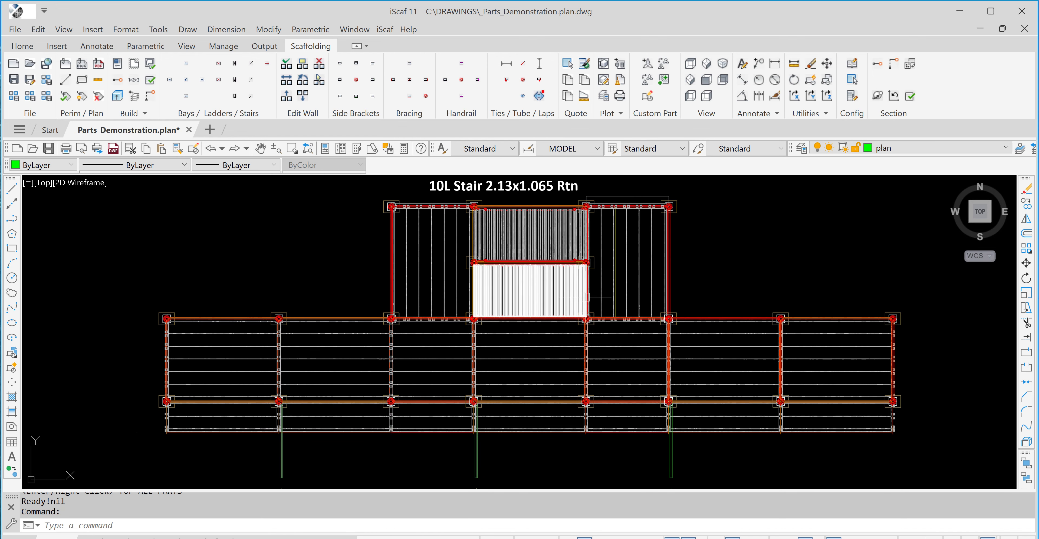
Step: Quote all stacked wall ties at the leftmost tie position using a crossing selection, and close the quote without saving
left_click(583, 68)
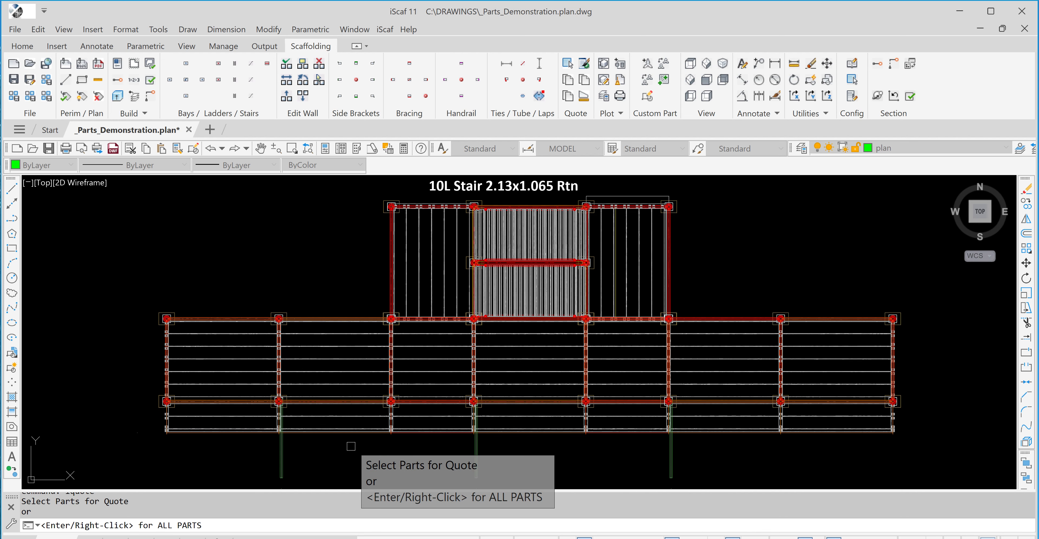
left_click(321, 446)
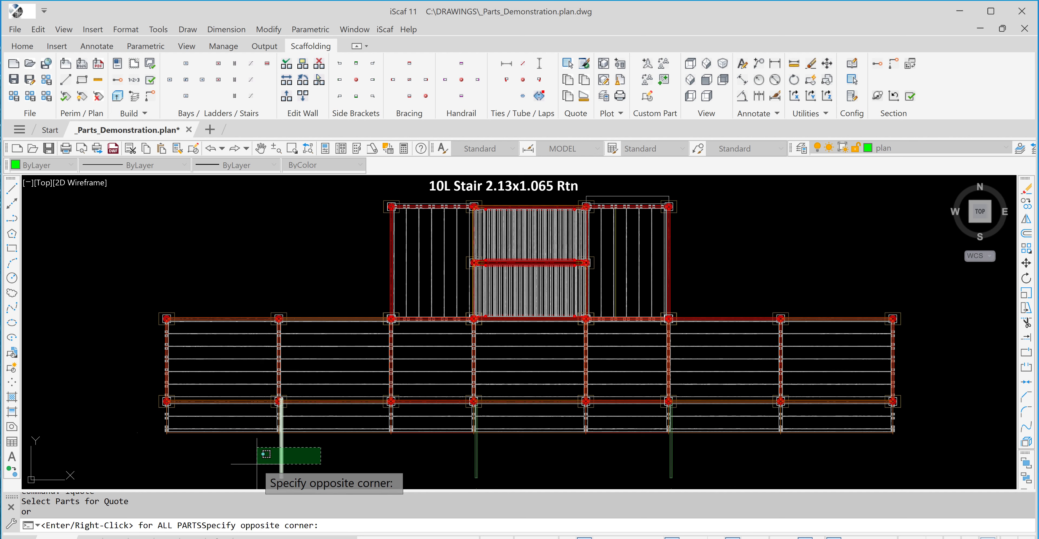
right_click(257, 464)
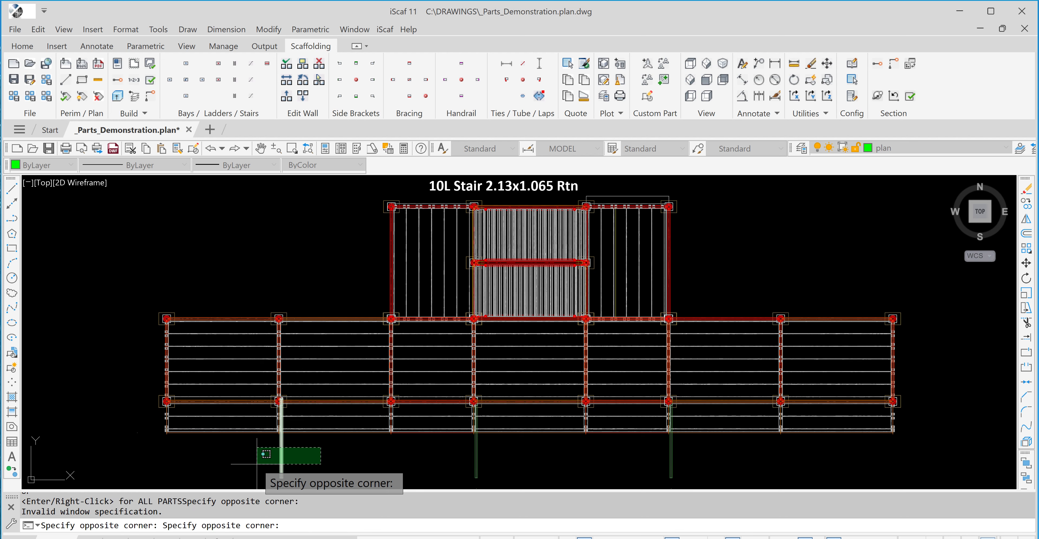
left_click(238, 466)
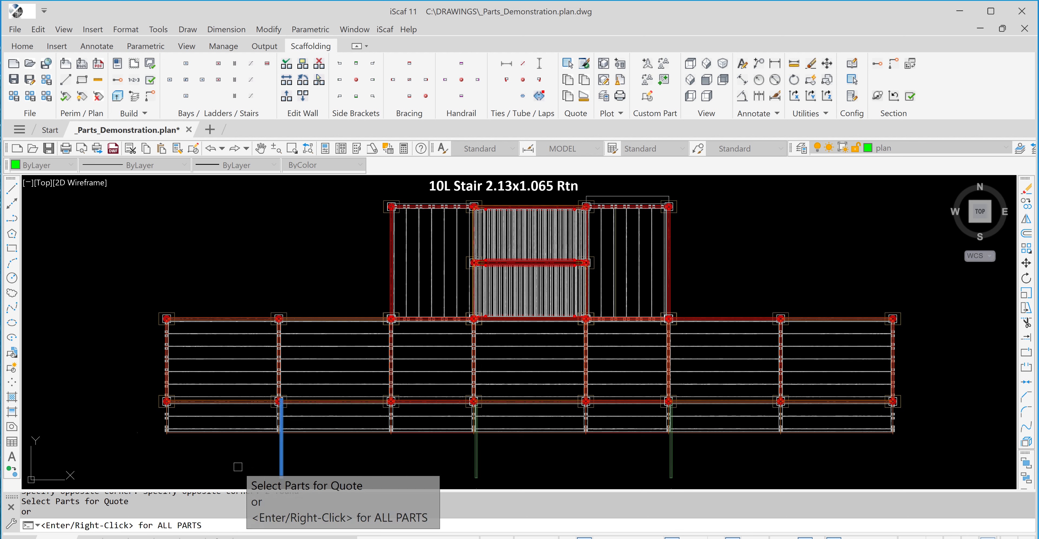
right_click(240, 456)
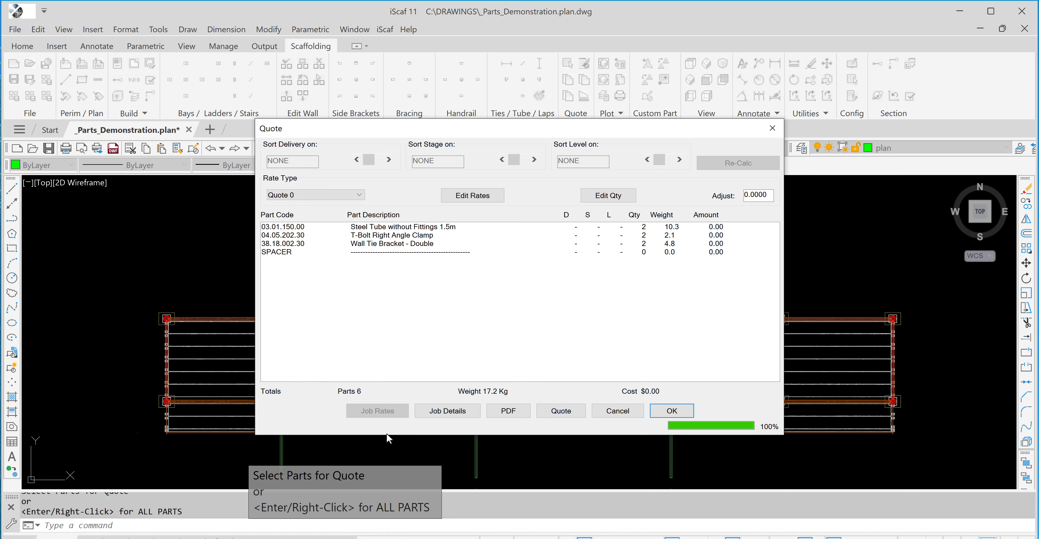
left_click(607, 412)
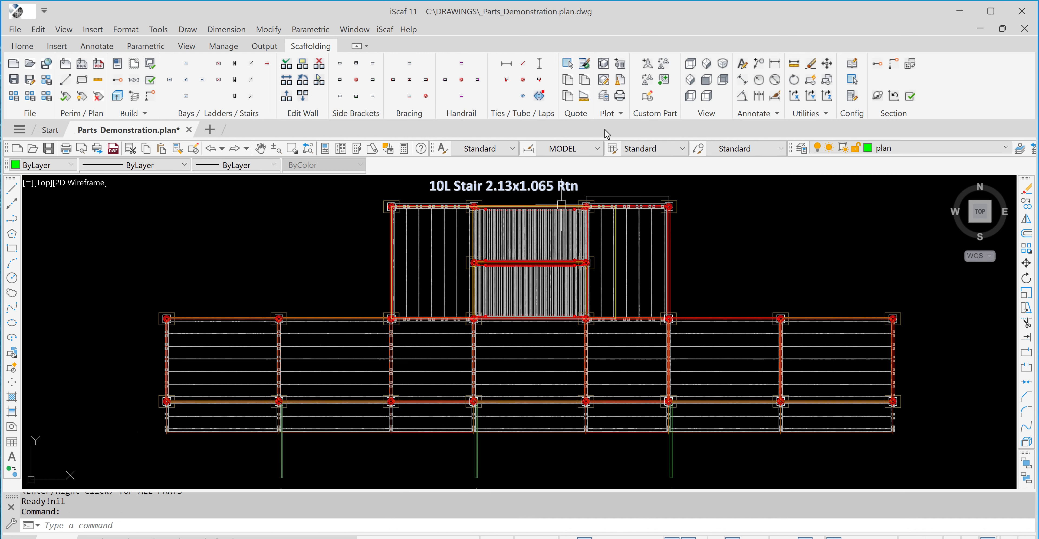
Step: Quote every part touched by a crossing selection around the second standard from the left on the stair side, and cancel the quote
left_click(583, 68)
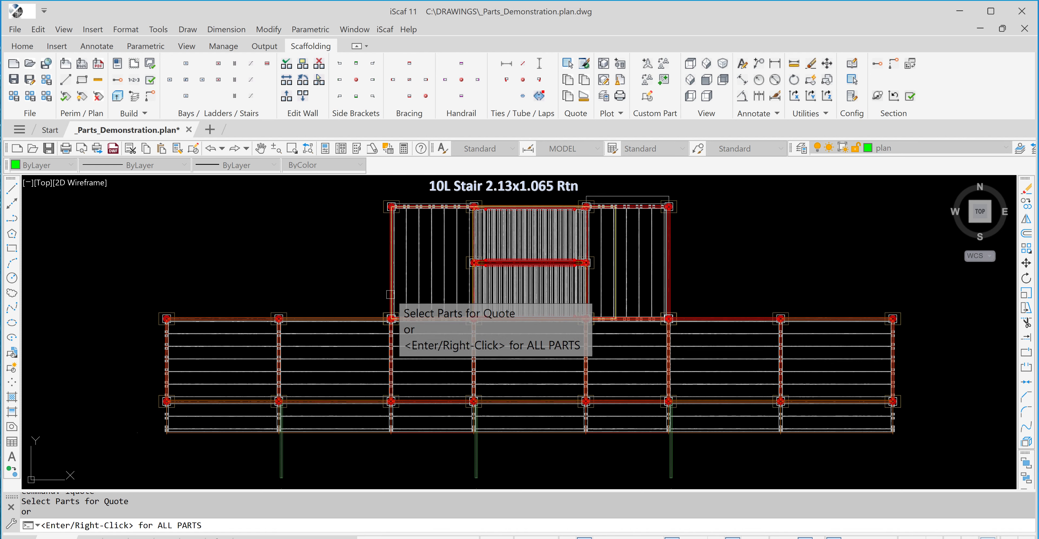
left_click(305, 280)
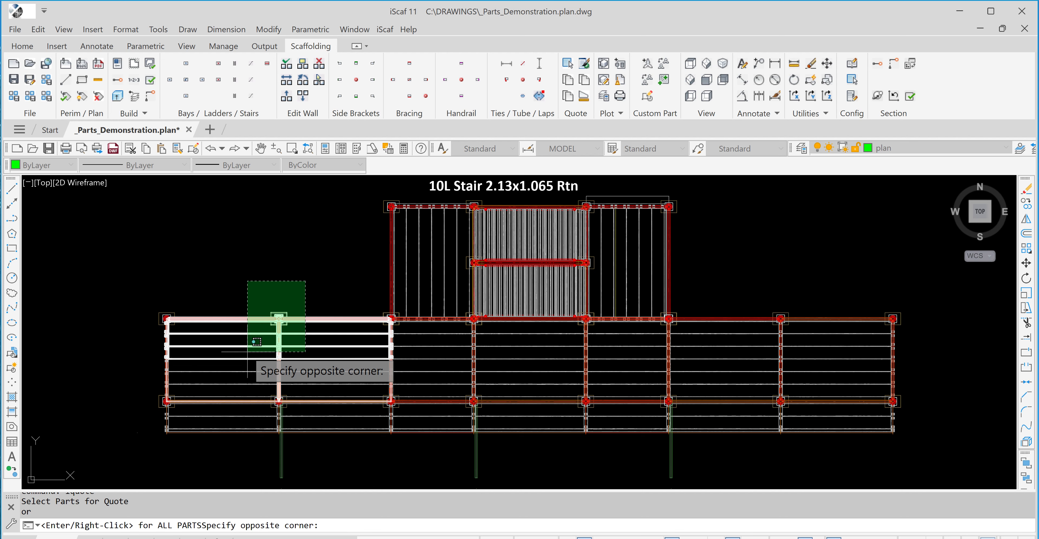
left_click(247, 351)
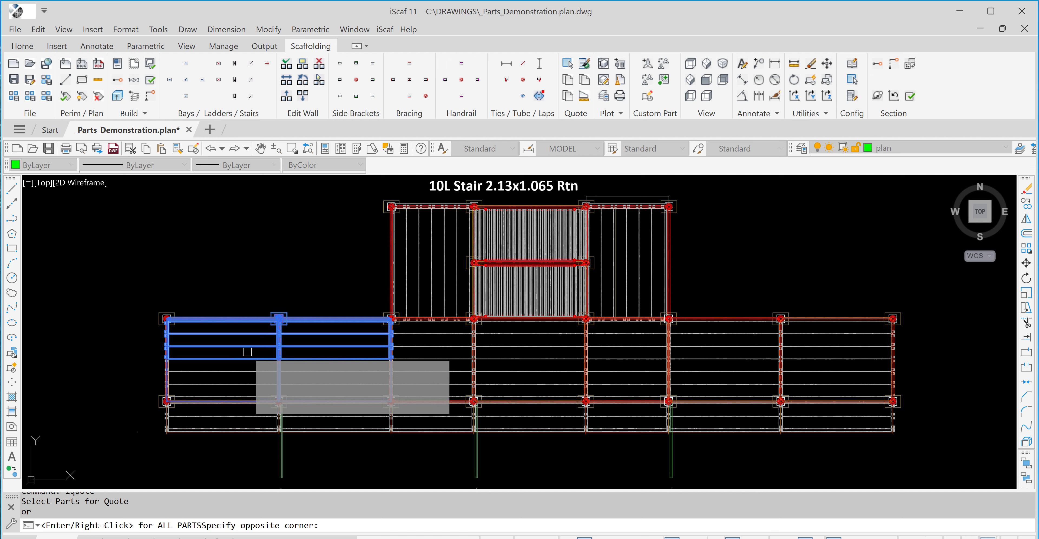
right_click(248, 293)
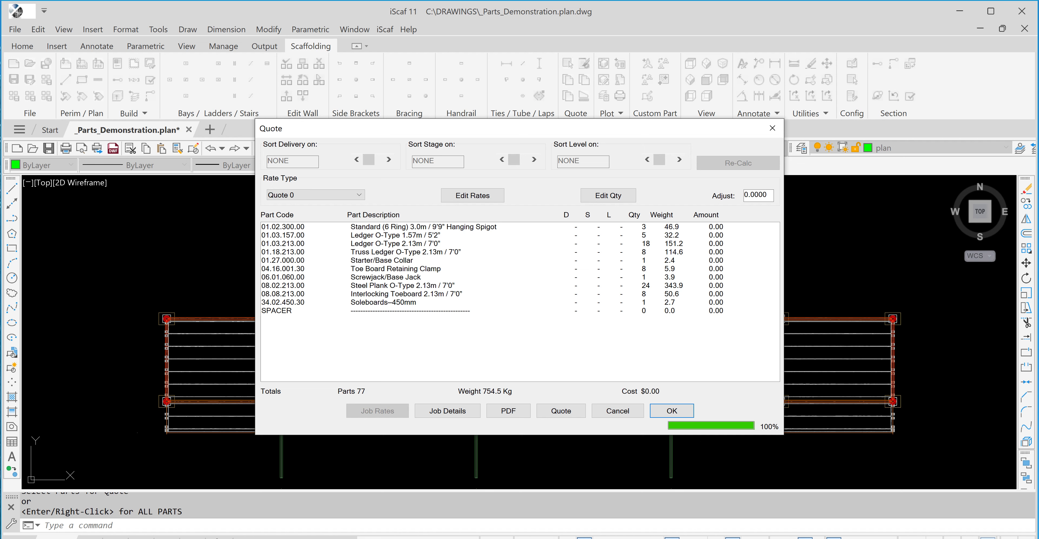
left_click(608, 411)
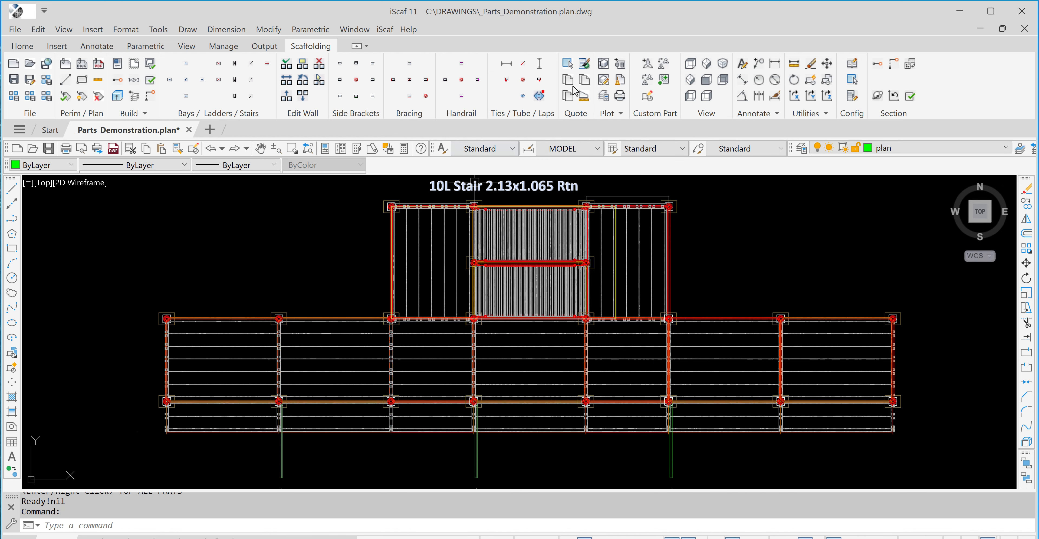
Step: Quote only the parts fully enclosed by a selection window around that same second standard, and dismiss the quote
left_click(584, 64)
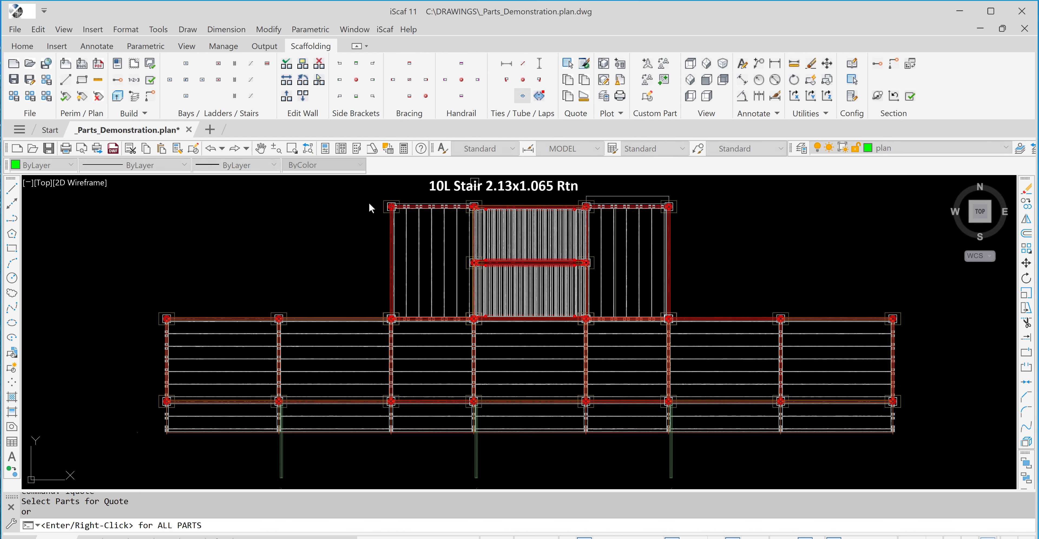
left_click(244, 293)
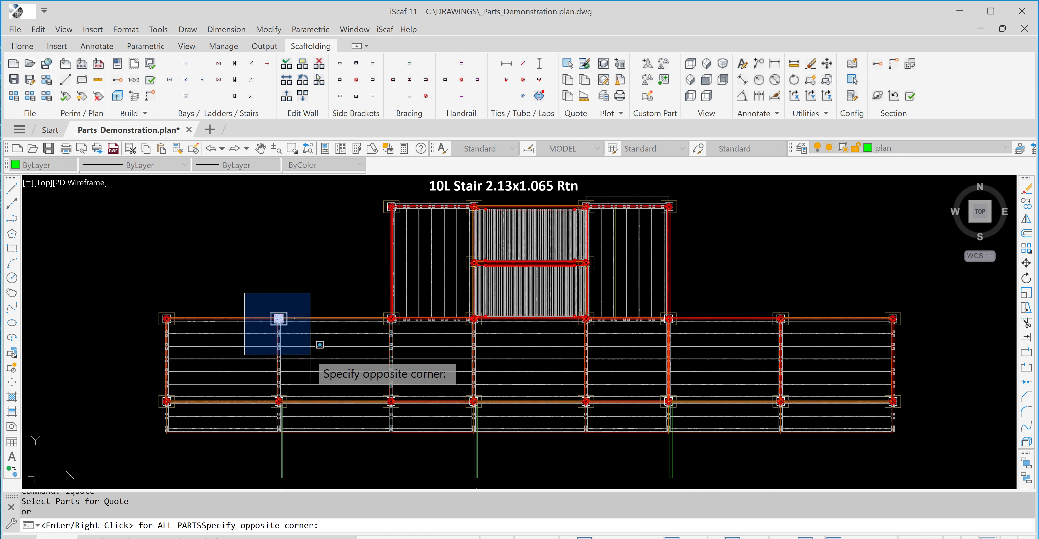
left_click(310, 355)
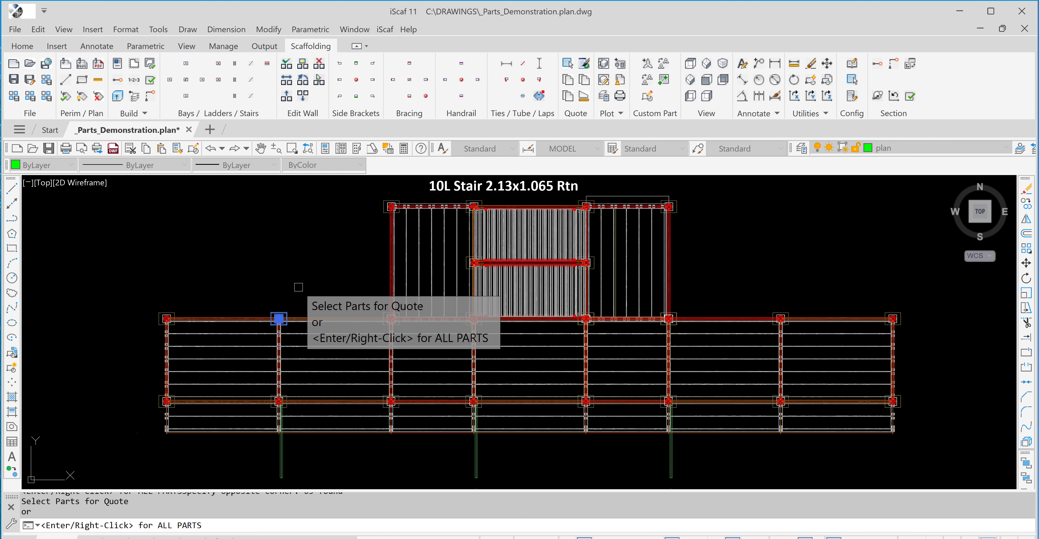
key("Return")
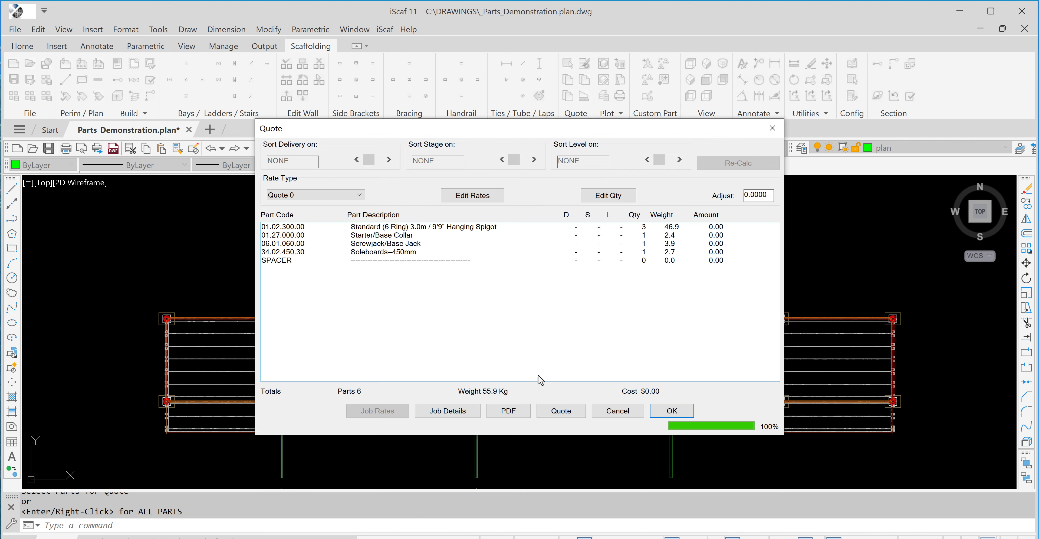
left_click(616, 411)
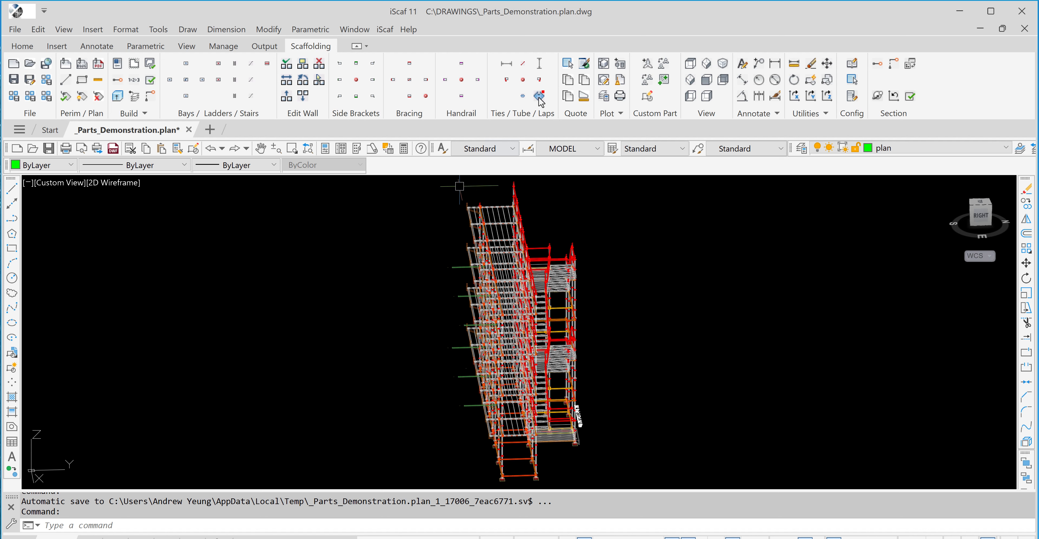
Step: Quote the wall ties projecting from the scaffold in the 3D view using a crossing selection, and cancel the parts list
left_click(583, 63)
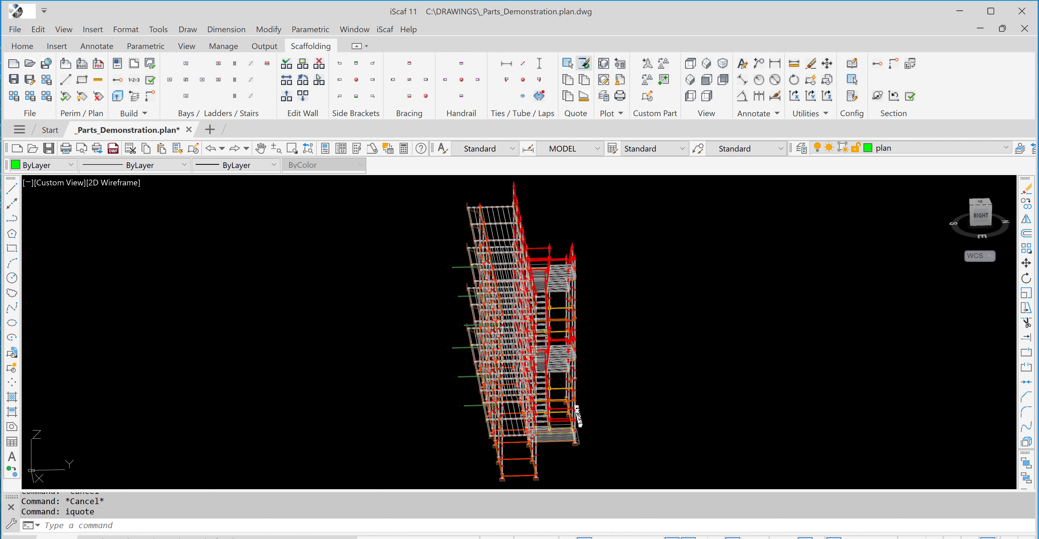
left_click(460, 238)
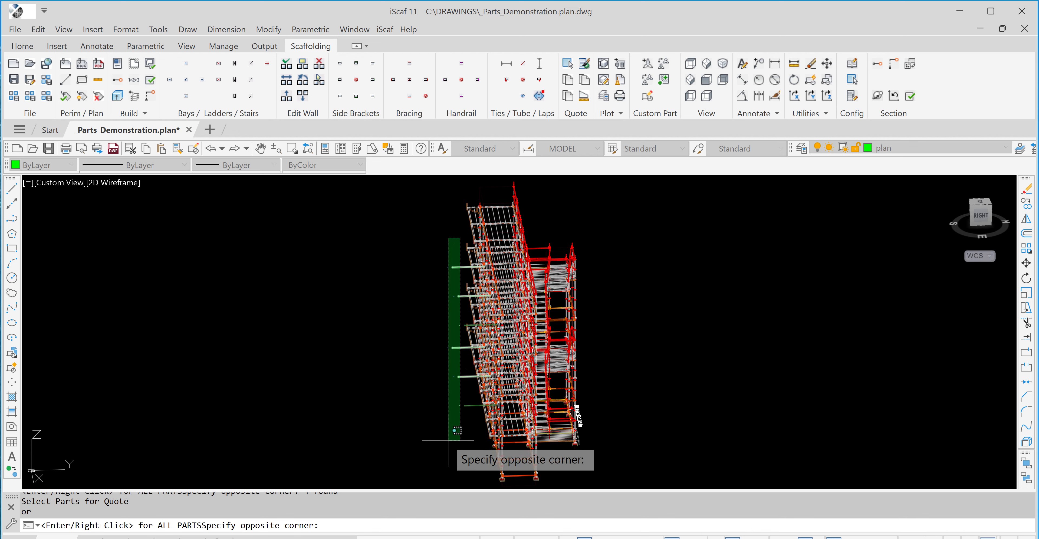
left_click(448, 441)
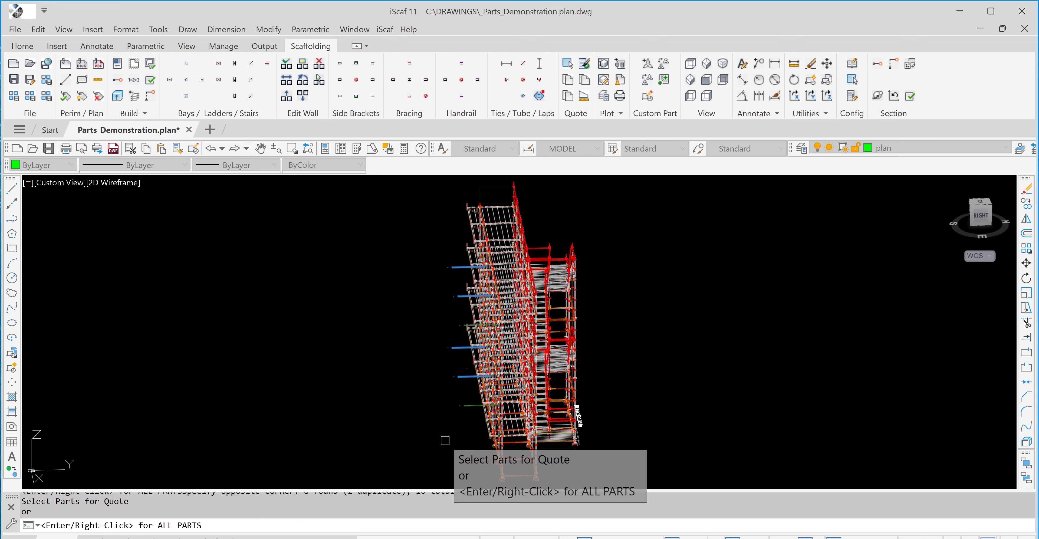
right_click(409, 404)
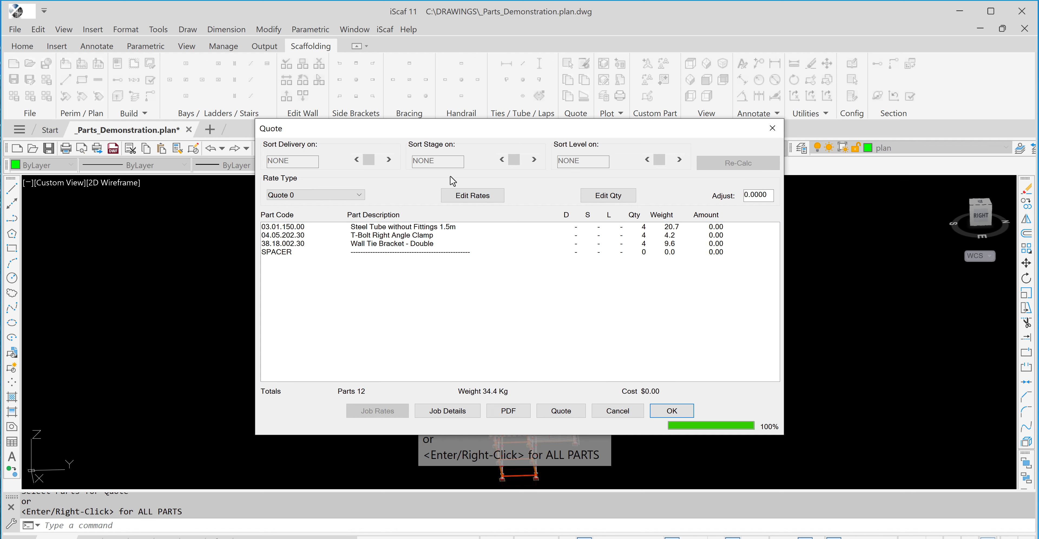
mouse_move(455, 131)
left_mouse_down()
mouse_move(542, 156)
mouse_move(582, 142)
mouse_move(473, 129)
left_mouse_up()
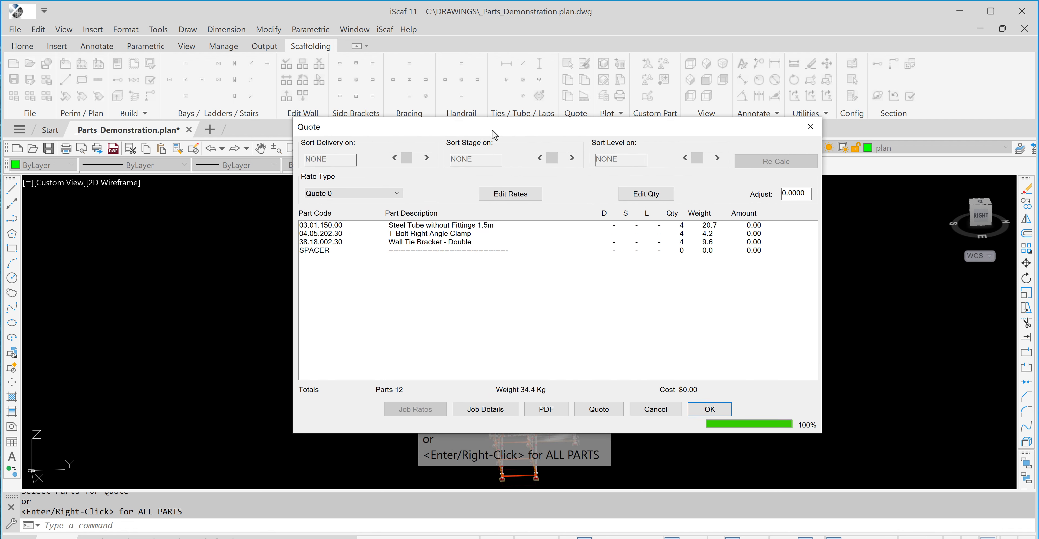
left_click(642, 409)
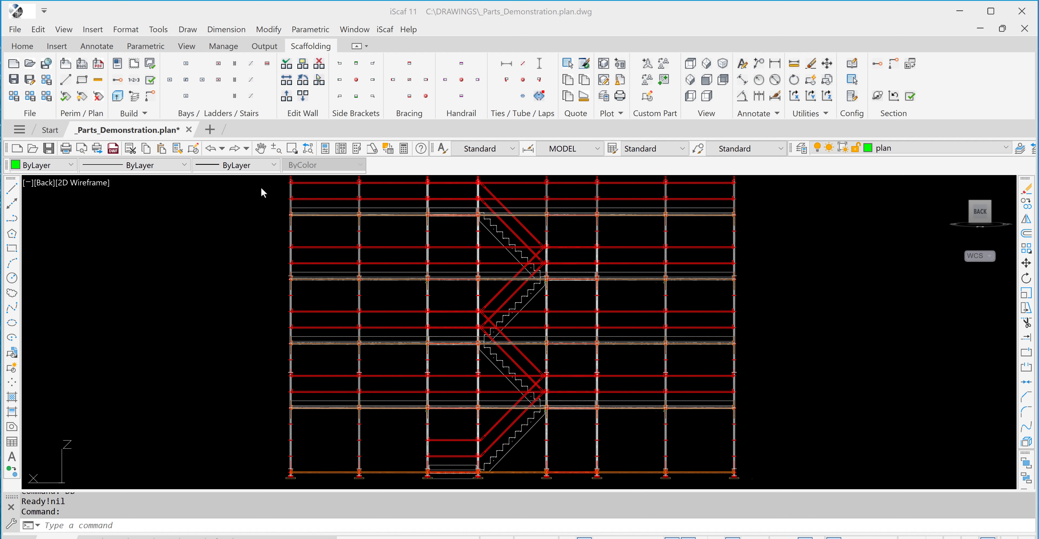
Step: Review the tie types and the bay and lift tie spacing in the extra setup, and cancel out of the setup
left_click(118, 64)
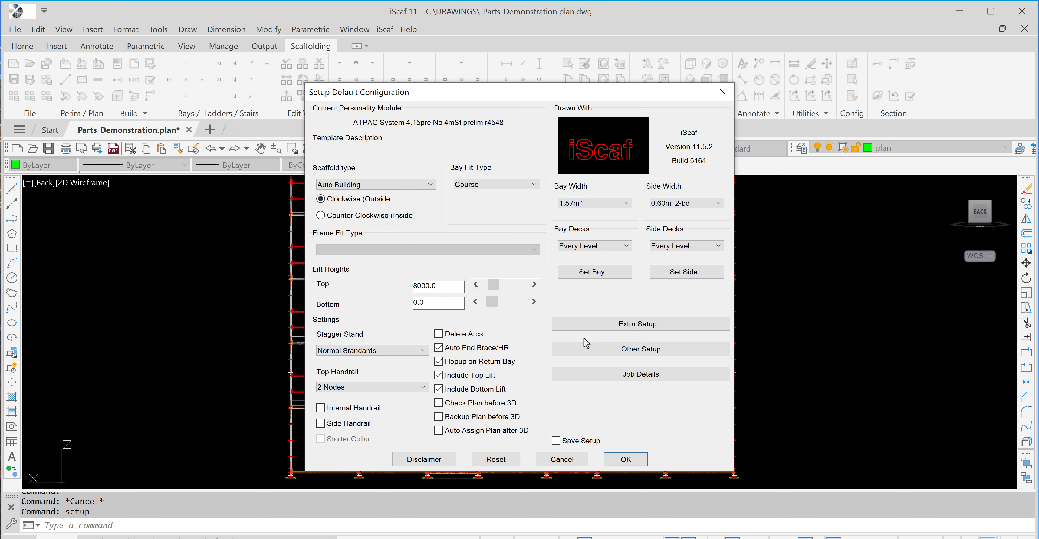
left_click(597, 328)
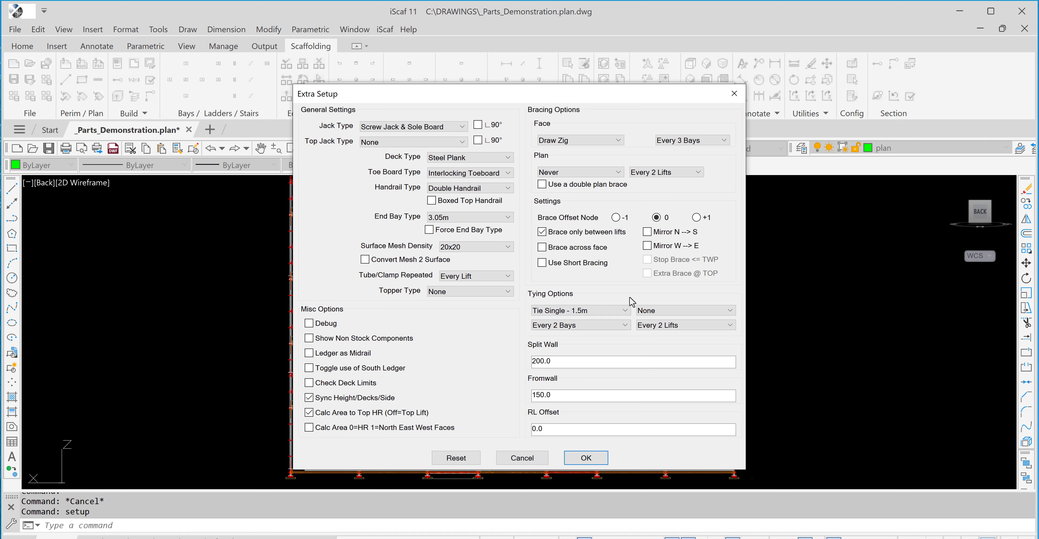
left_click(621, 311)
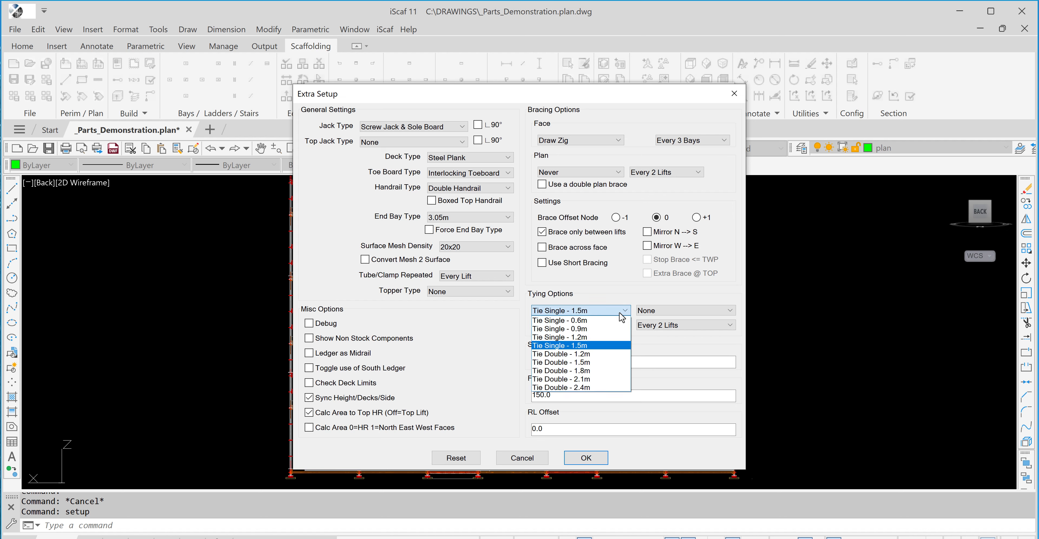
left_click(619, 313)
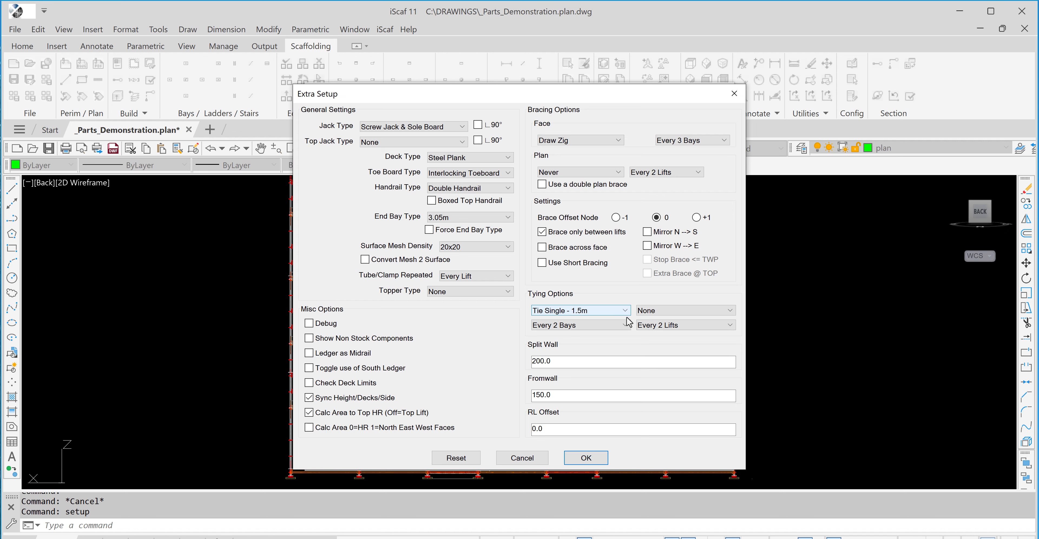
left_click(654, 315)
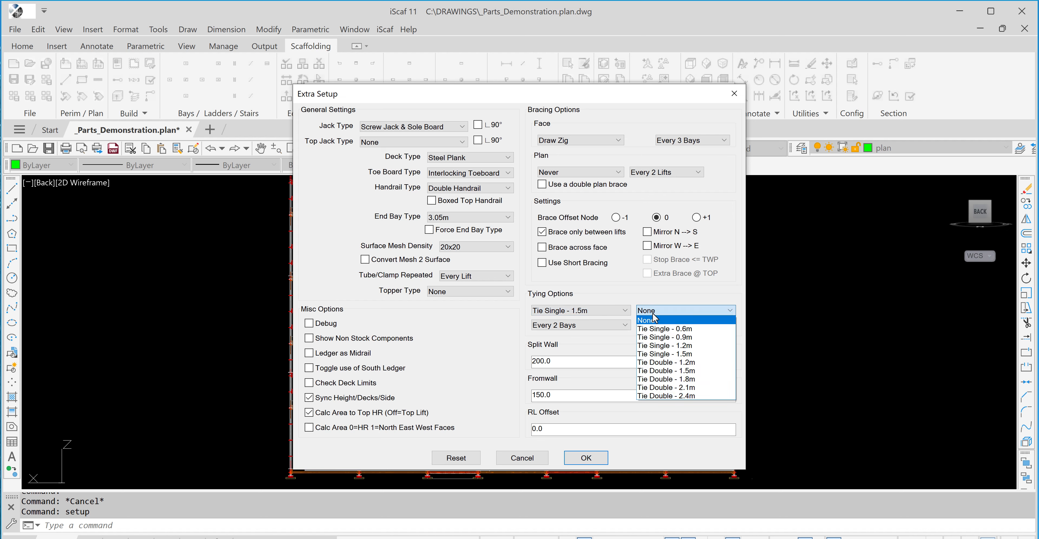
left_click(653, 314)
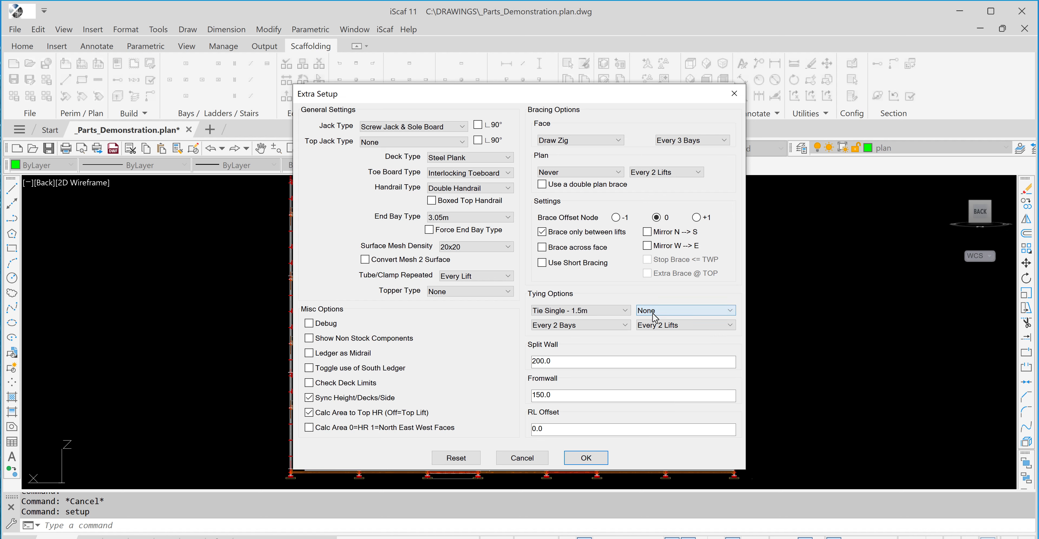
left_click(602, 326)
left_click(602, 326)
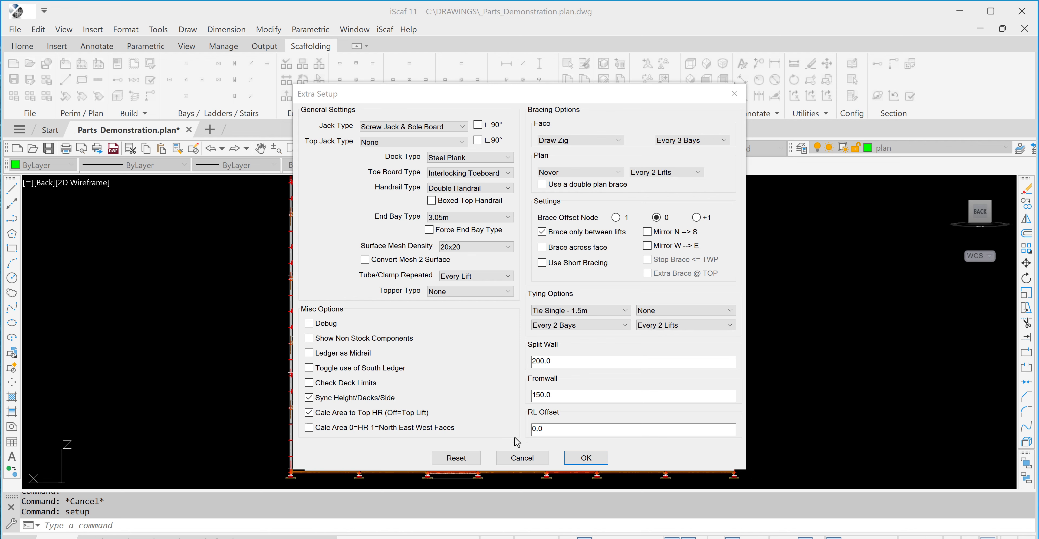
left_click(520, 457)
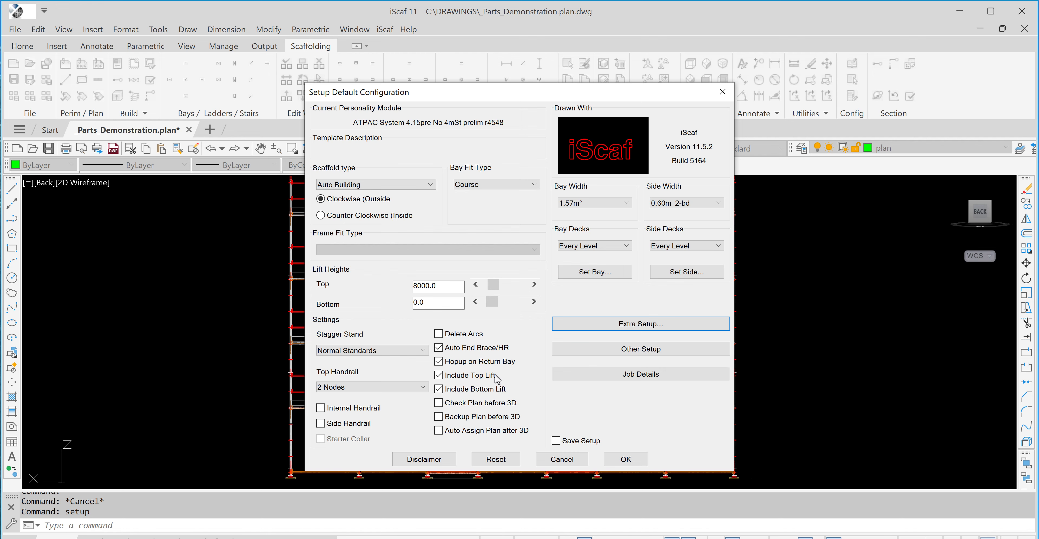
left_click(563, 458)
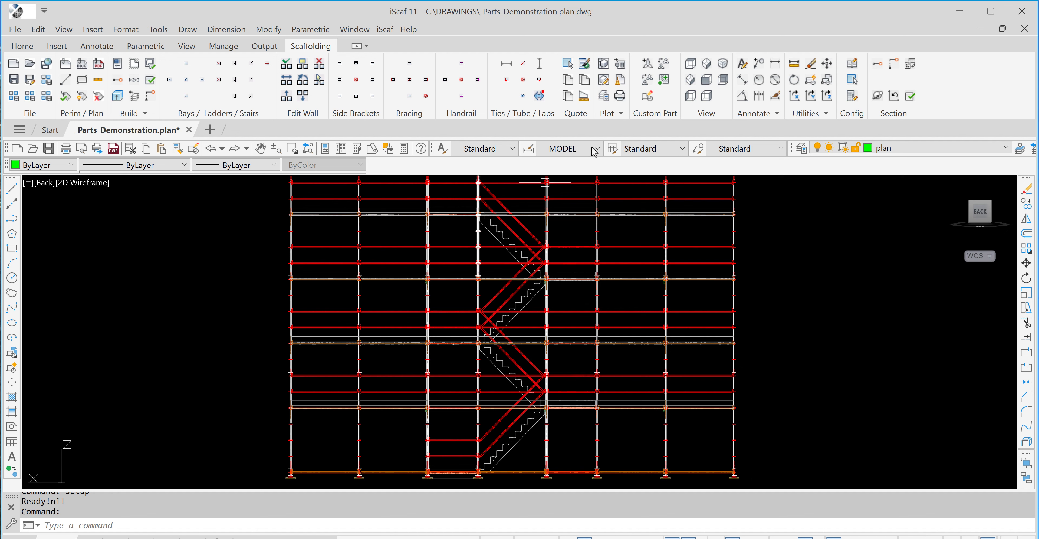
Step: Switch to the SE isometric view and generate a quote for all scaffold parts
left_click(705, 63)
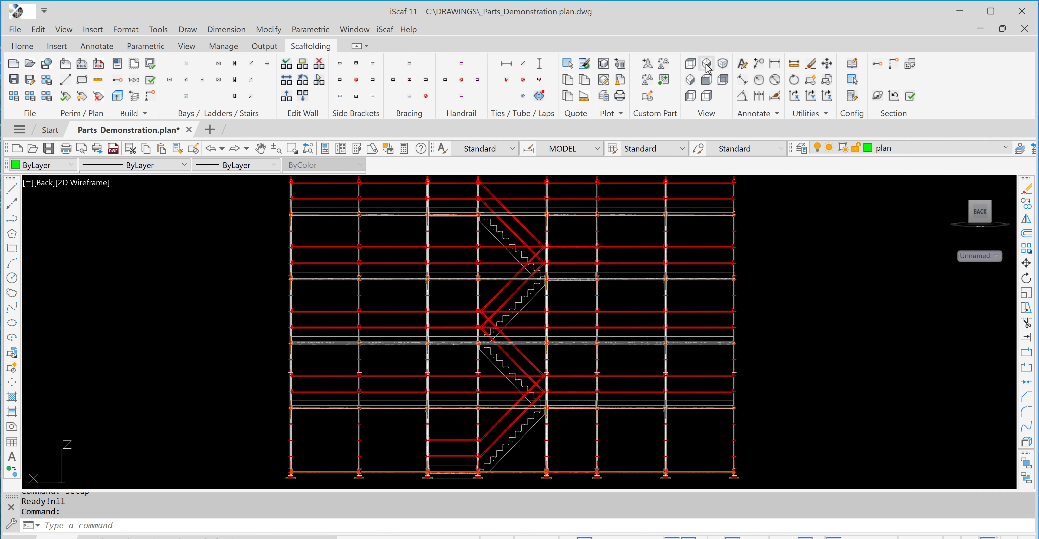
left_click(706, 63)
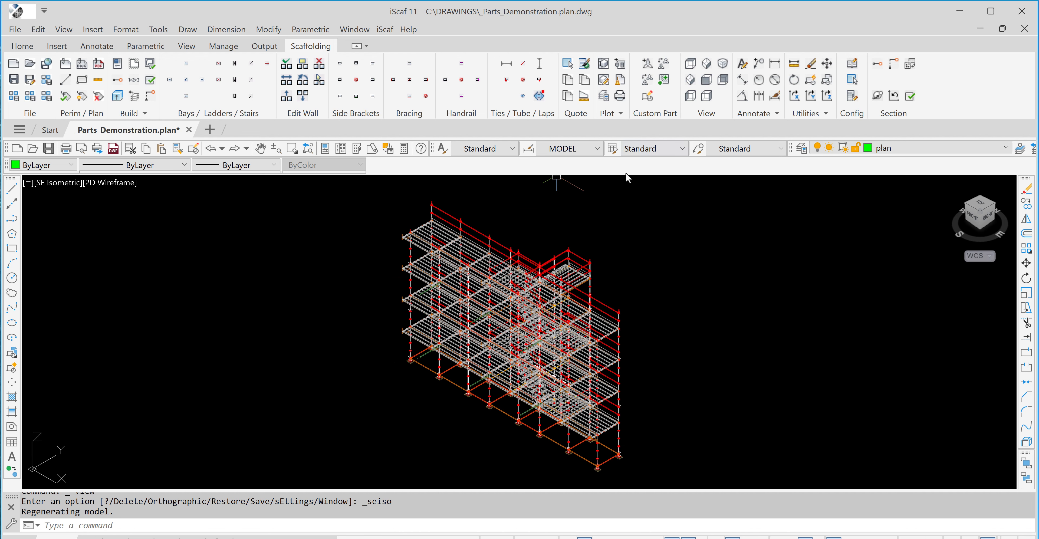
left_click(584, 67)
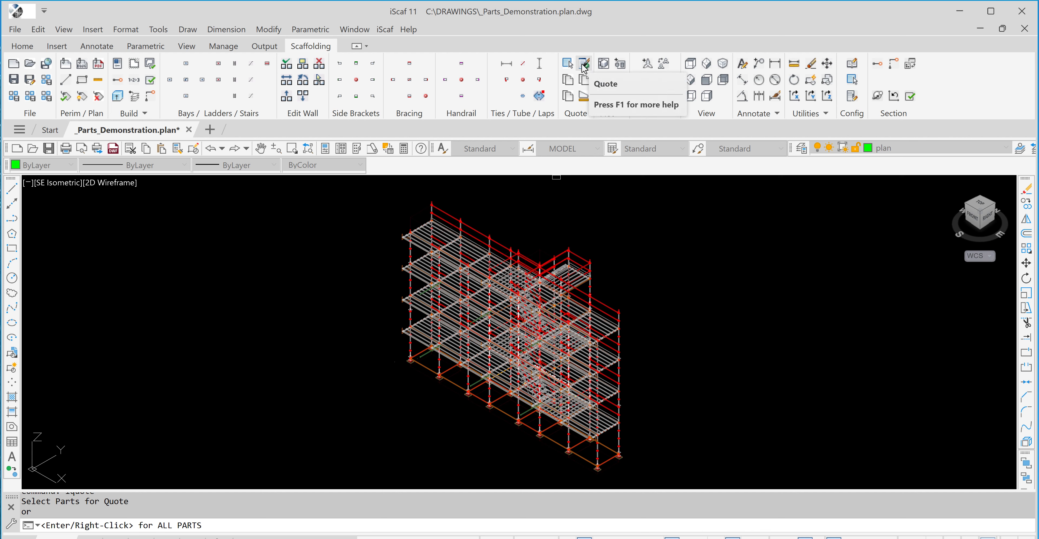
left_click(584, 66)
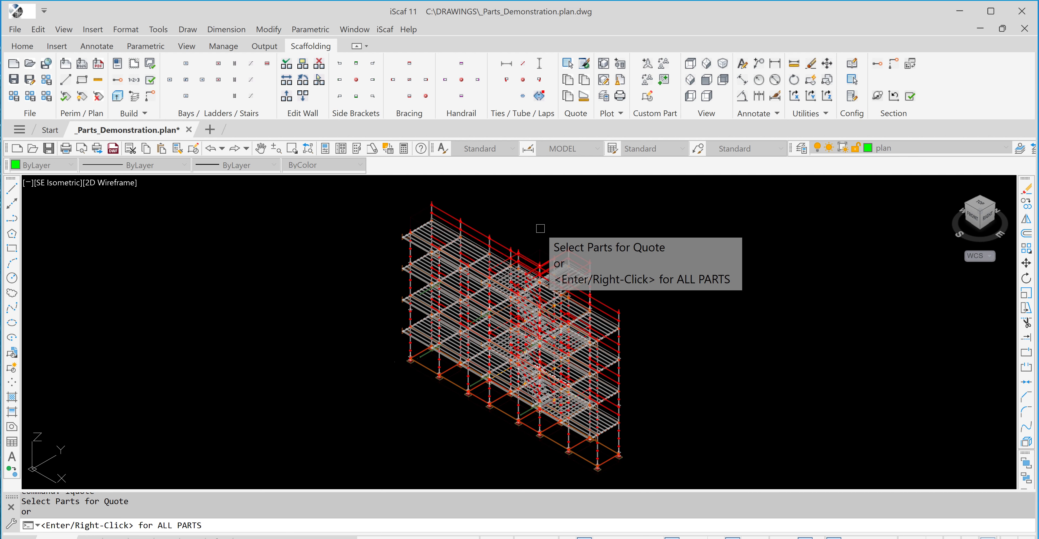
right_click(541, 228)
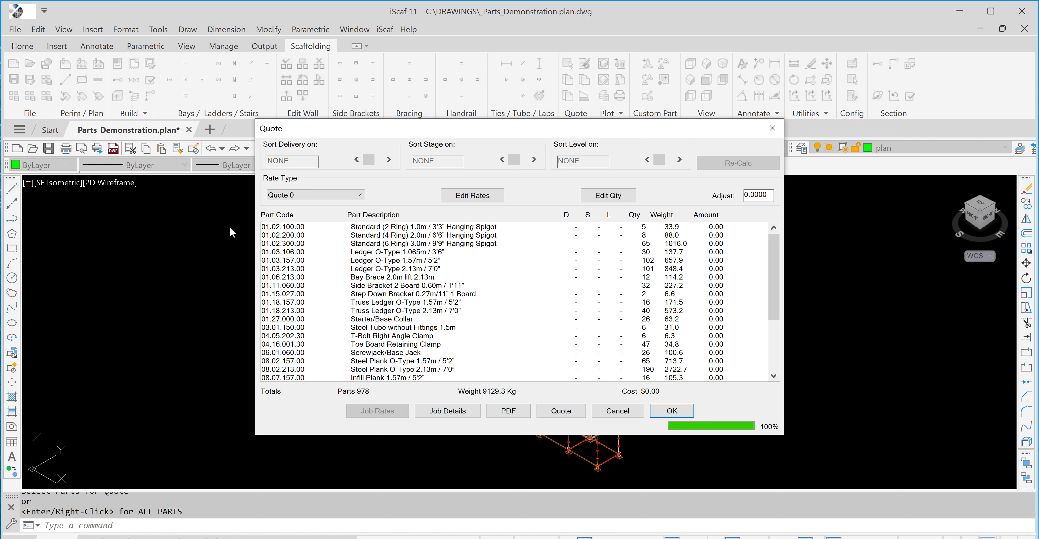
Step: Set the required quantity of the Standard (2 Ring) 1.0m Hanging Spigot to 11 in the quote
double_click(420, 228)
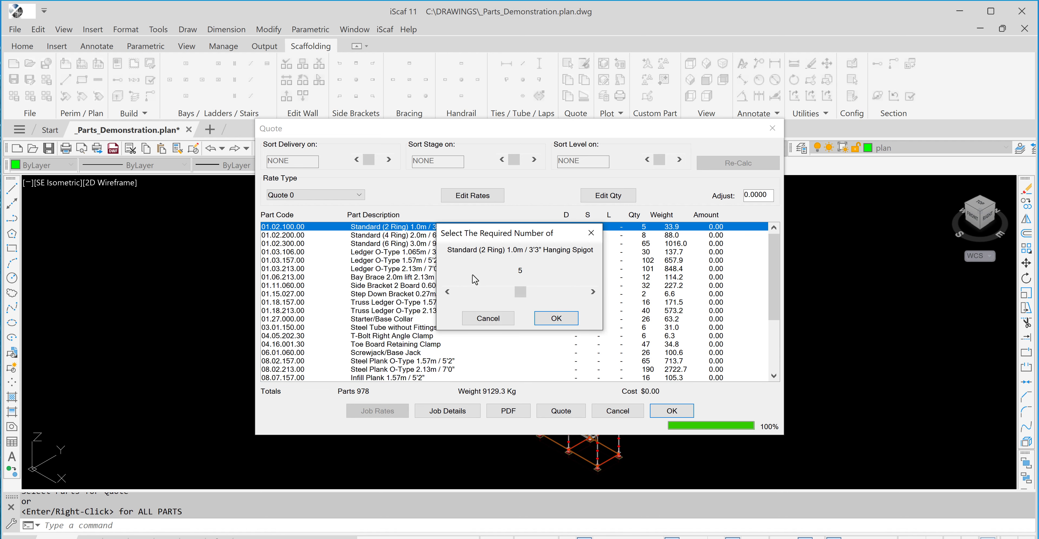
left_click(593, 292)
left_click(551, 320)
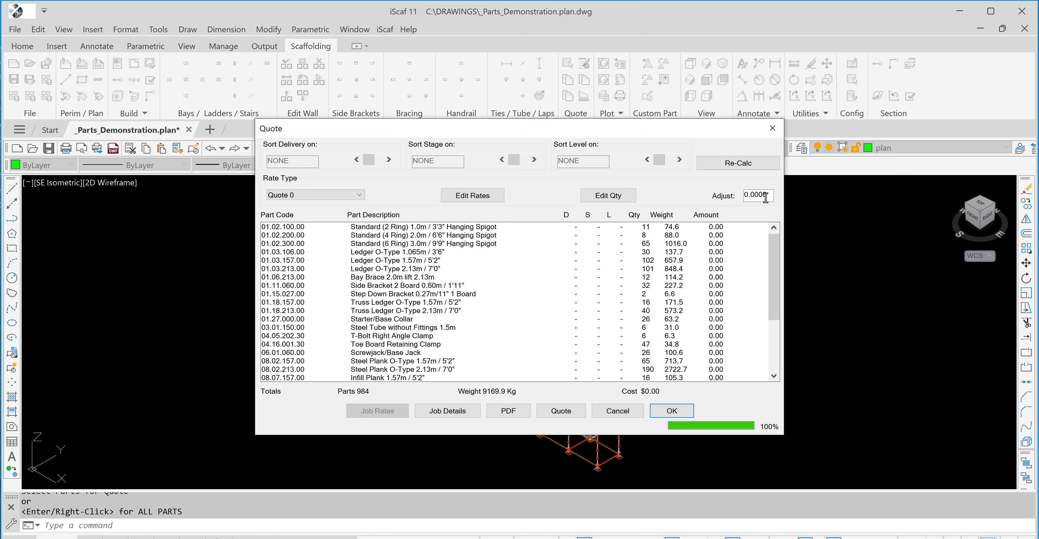
Step: Set the quote's quantity adjustment to 10
left_click_drag(766, 198, 709, 201)
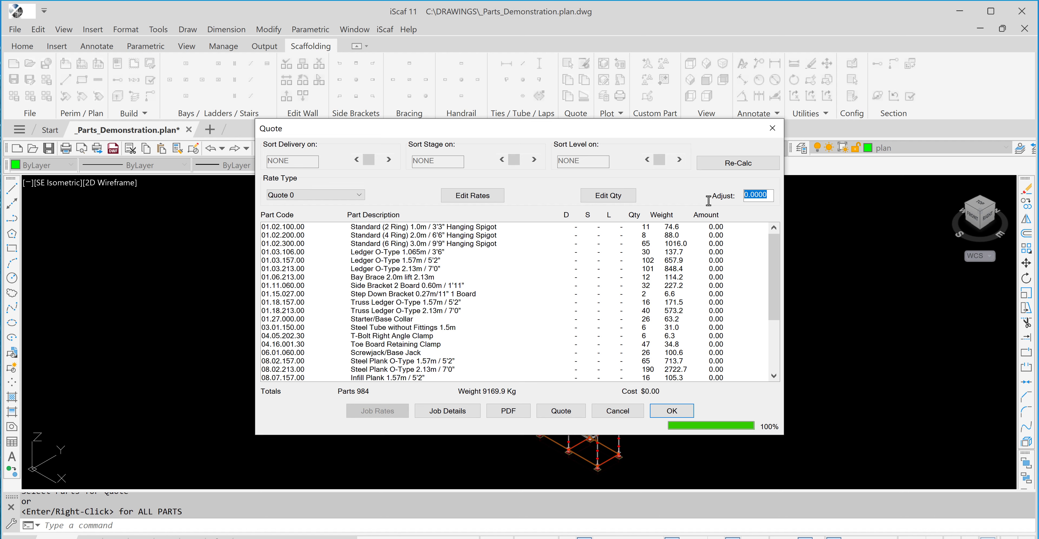
type("10")
key("Tab")
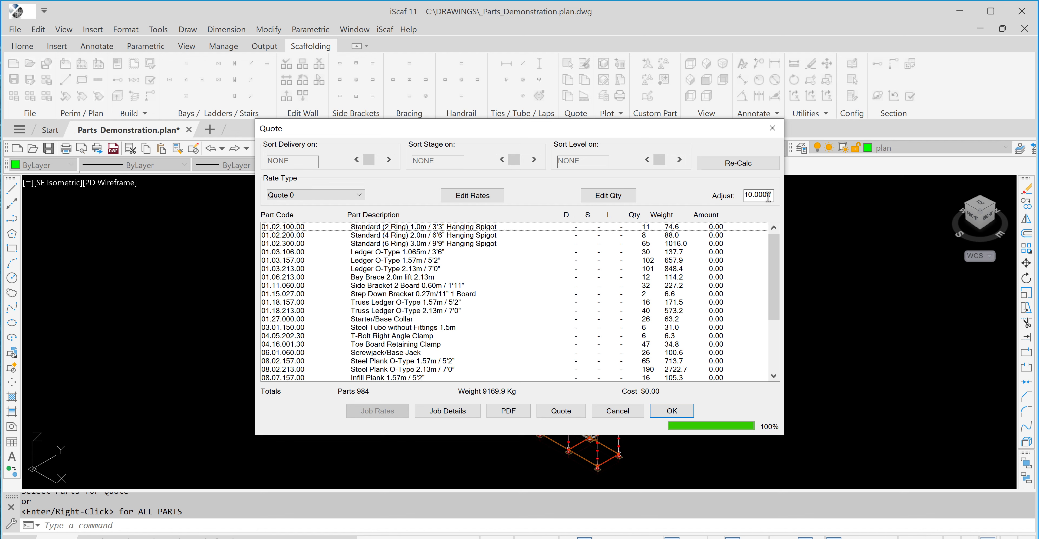
Step: Set the quote's quantity adjustment to 20 and recalculate the parts list
left_click_drag(768, 196, 723, 198)
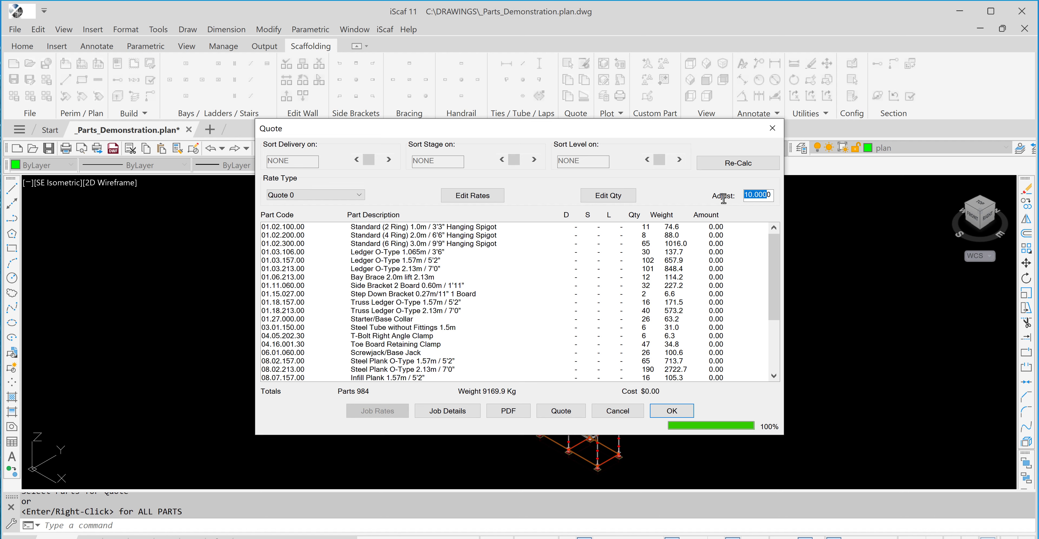
type("20")
key("Tab")
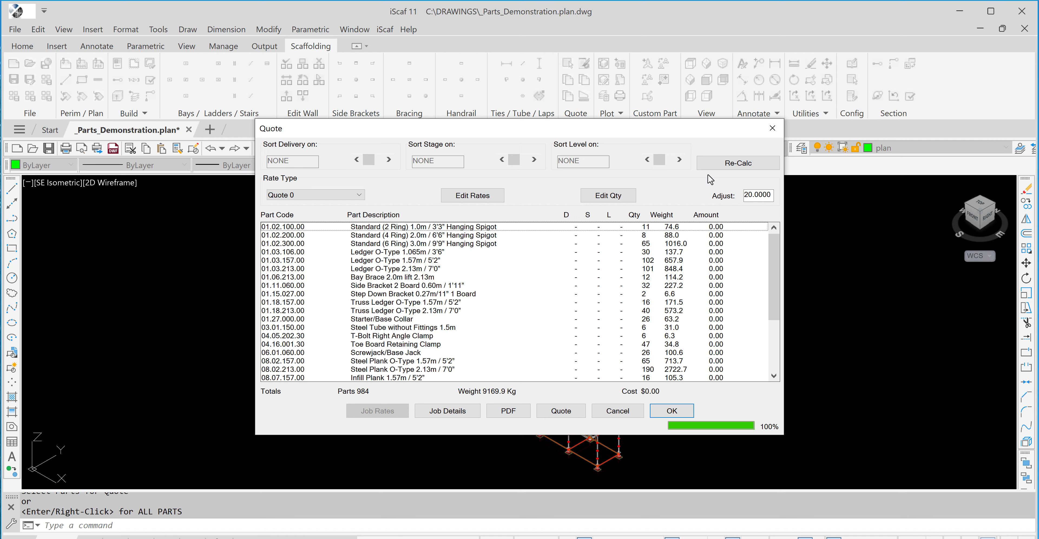
left_click(720, 164)
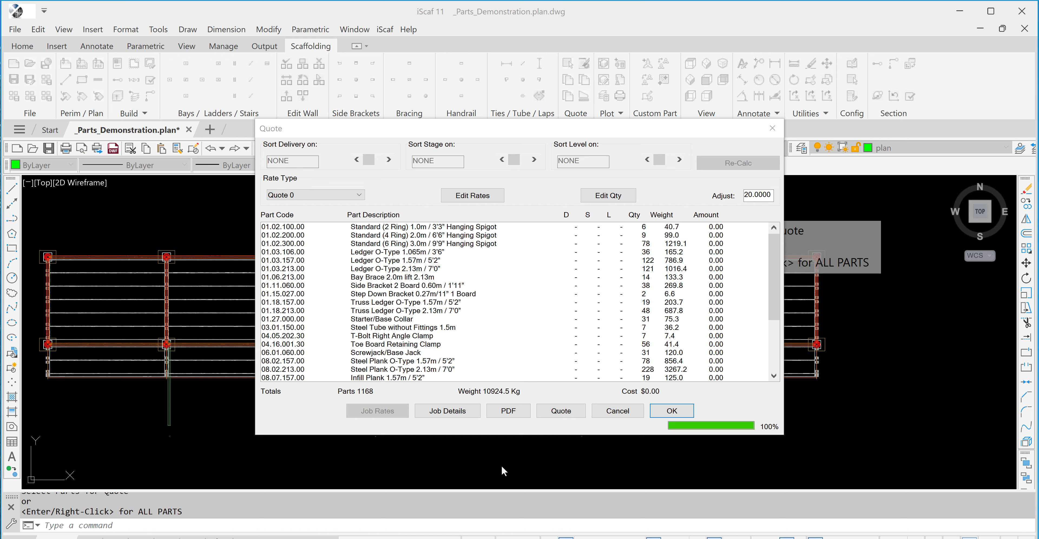
Step: Check the required quantity of the 2.13m O-Type ledger without changing it, and highlight the 1.0m and 2.0m standards in the list
double_click(534, 268)
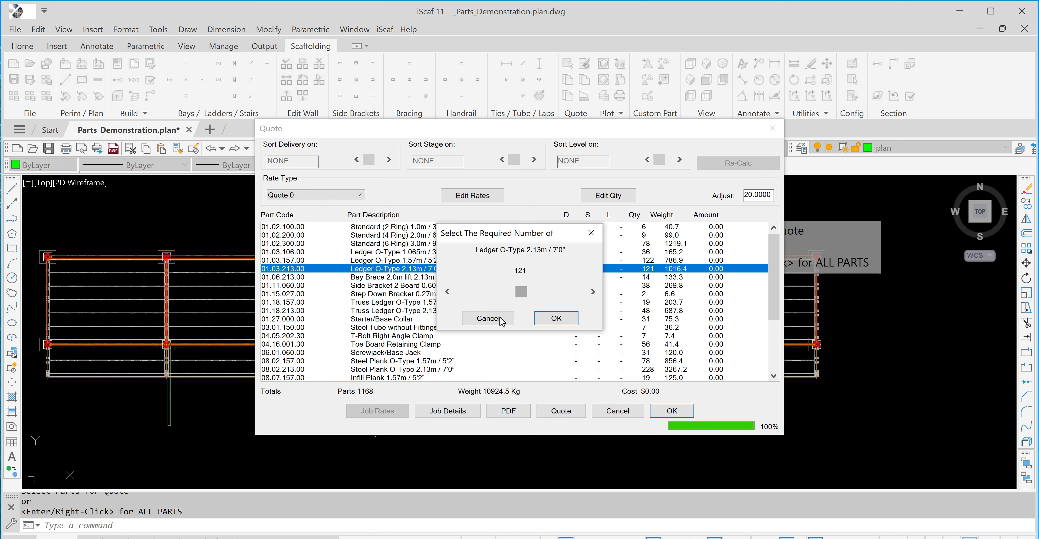
left_click(500, 319)
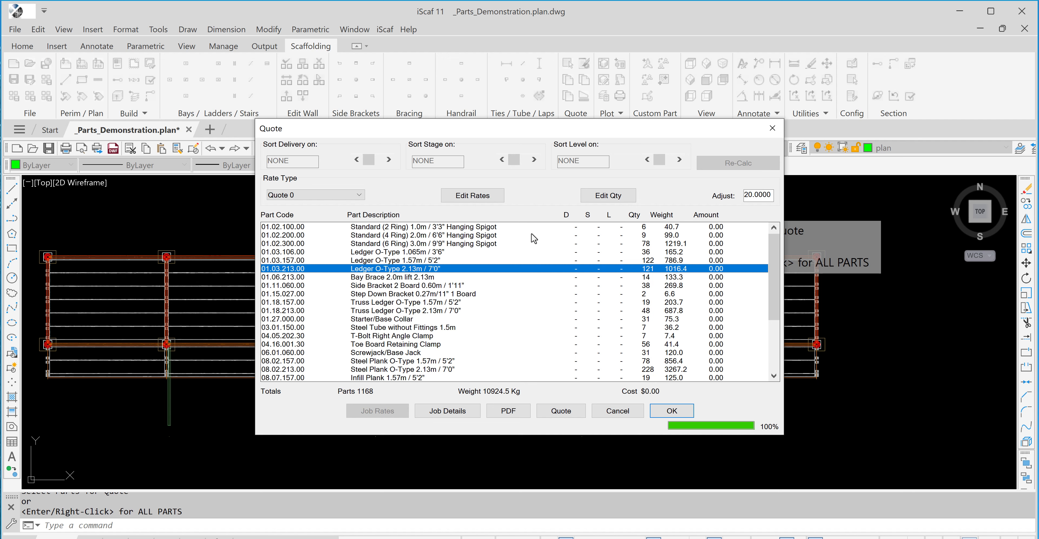
left_click(504, 228)
left_click(500, 238)
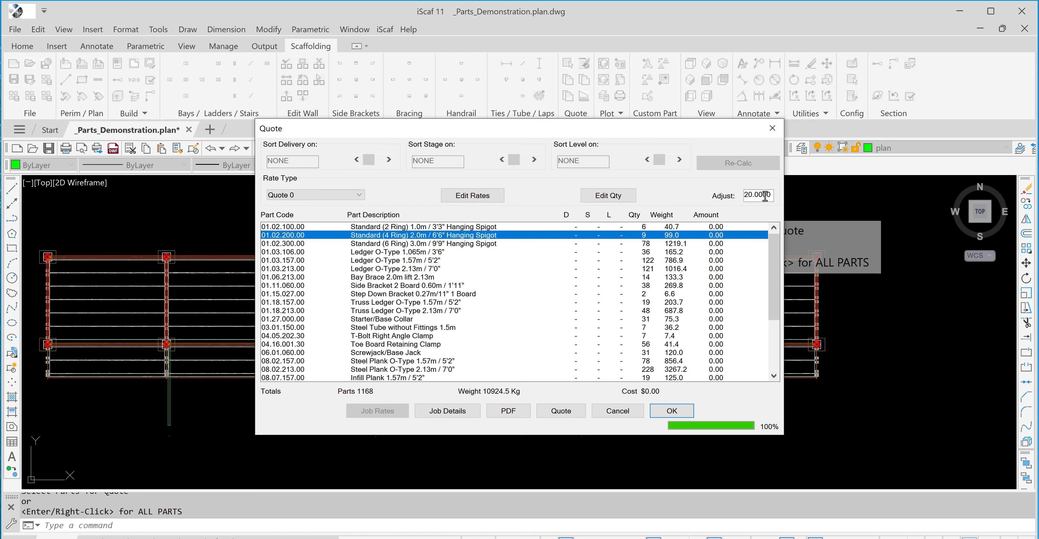
Step: Set the quote's quantity adjustment to 100 and recalculate the parts list
left_click_drag(766, 196, 703, 198)
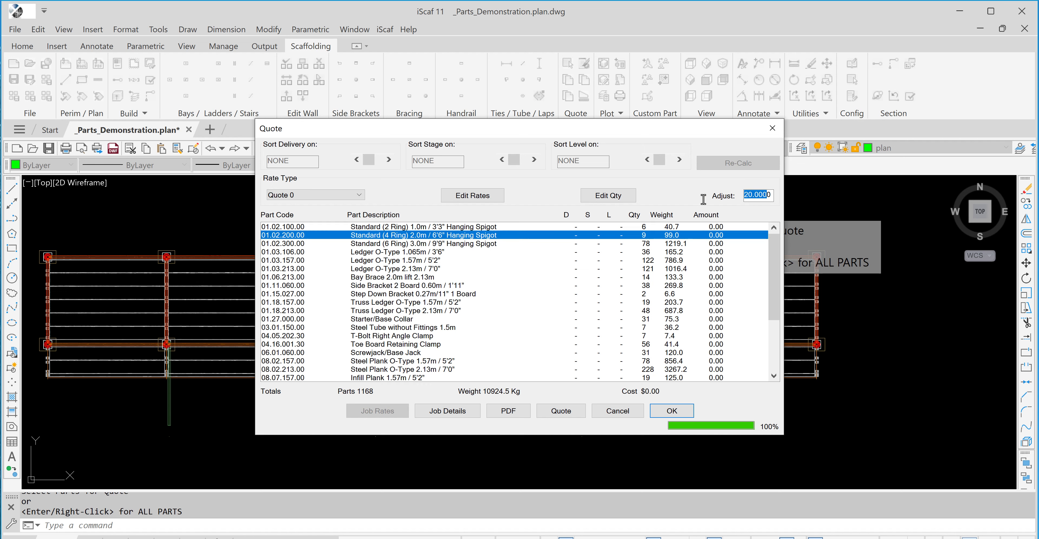
type("100")
key("Tab")
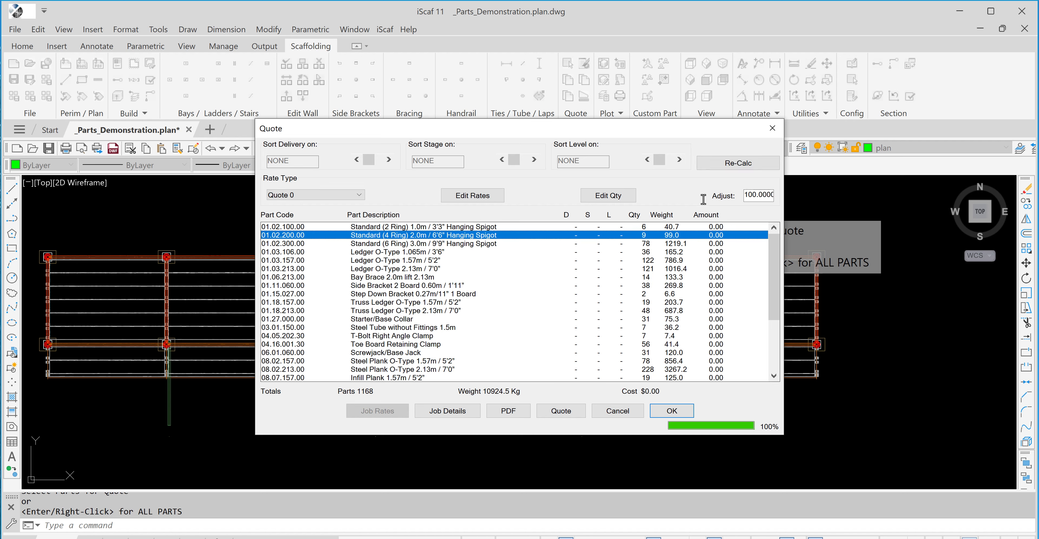
left_click(744, 163)
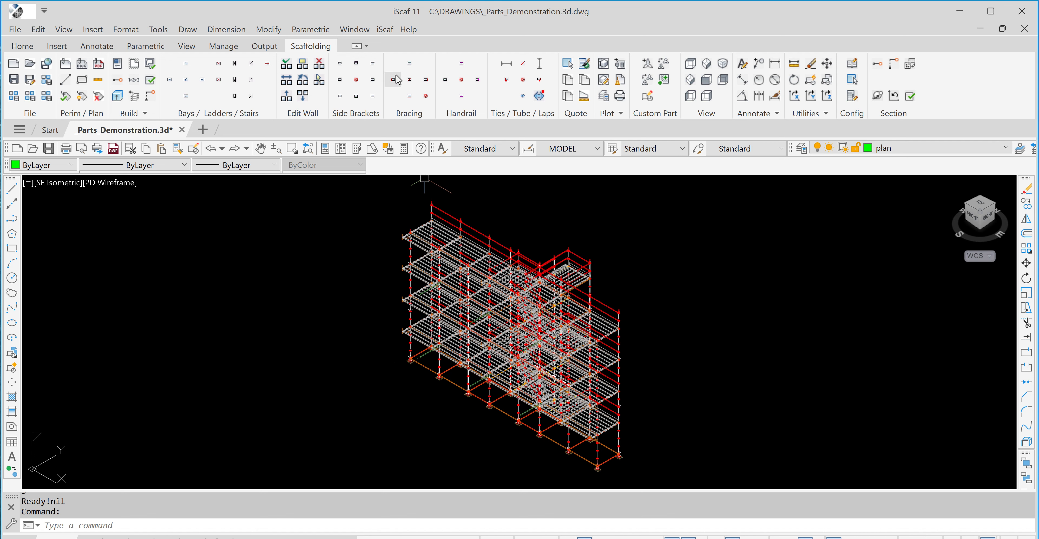
Step: Quote all parts of the 3D drawing, review the adjusted parts list, and cancel the quote
left_click(587, 65)
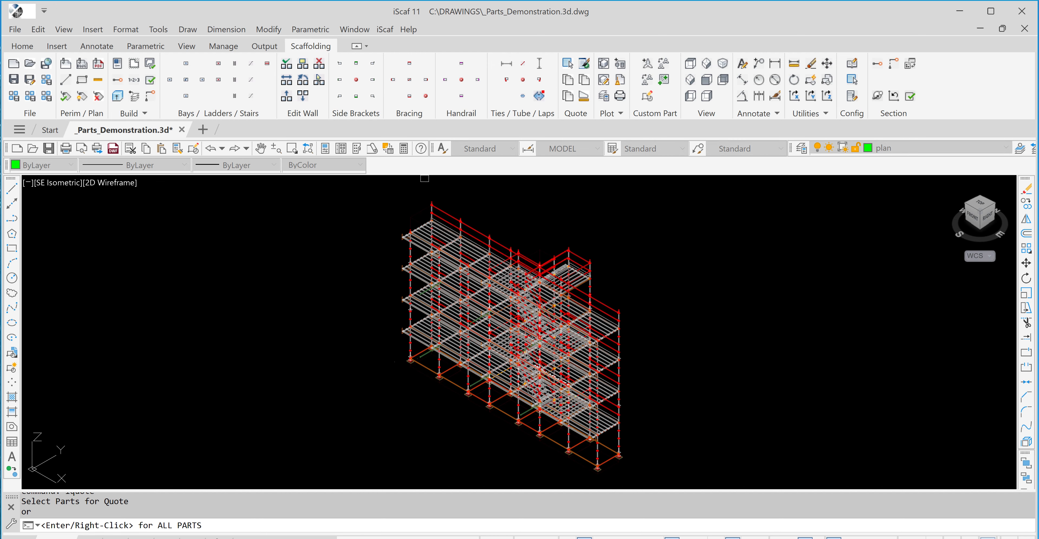
right_click(516, 199)
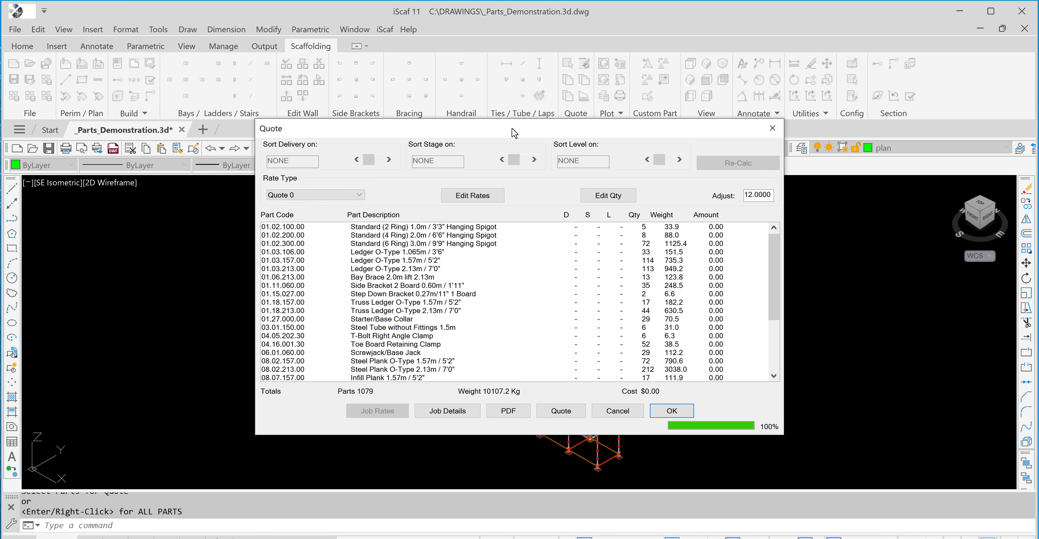
mouse_move(502, 128)
left_mouse_down()
mouse_move(598, 122)
mouse_move(625, 146)
mouse_move(524, 156)
mouse_move(496, 144)
left_mouse_up()
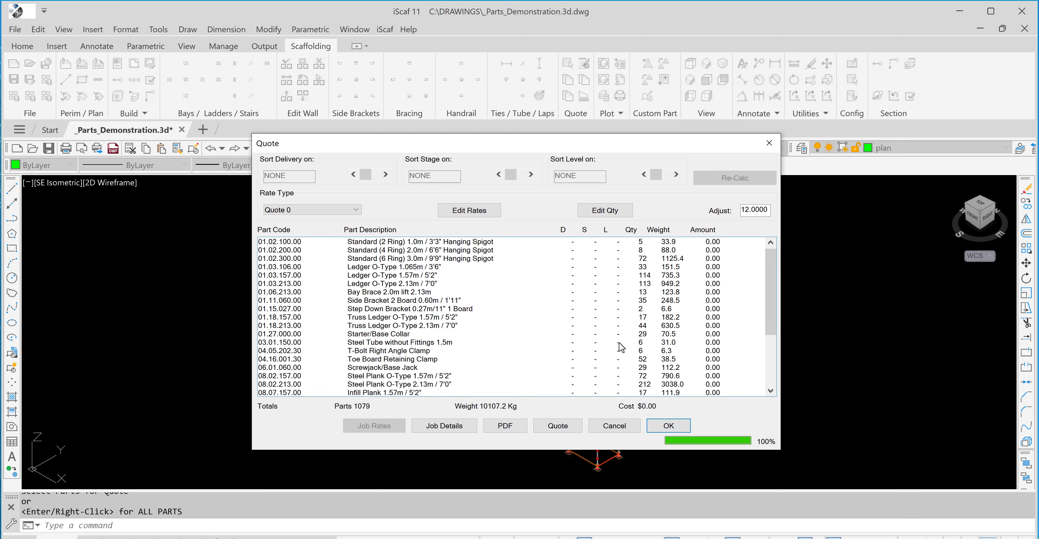
left_click(614, 425)
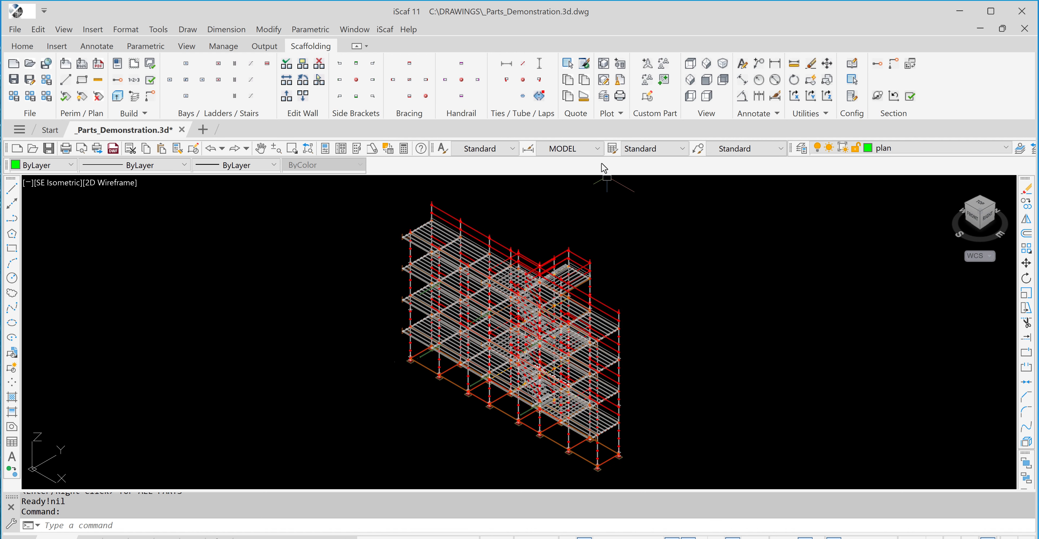
Step: Add 10 extra Standard (2 Ring) 1.0m / 3'3" Hanging Spigot parts to the drawing
left_click(570, 66)
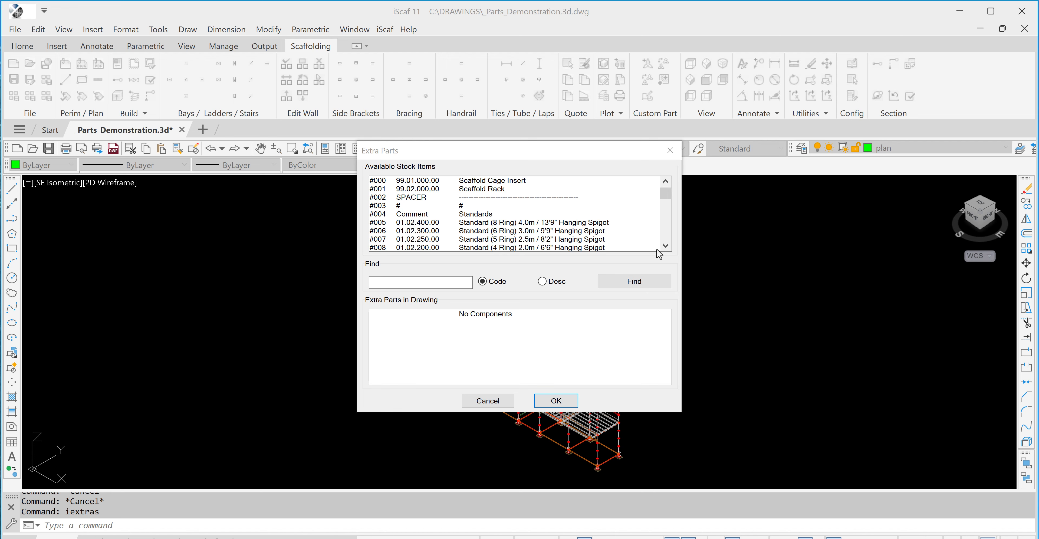
left_click(666, 246)
left_click(666, 246)
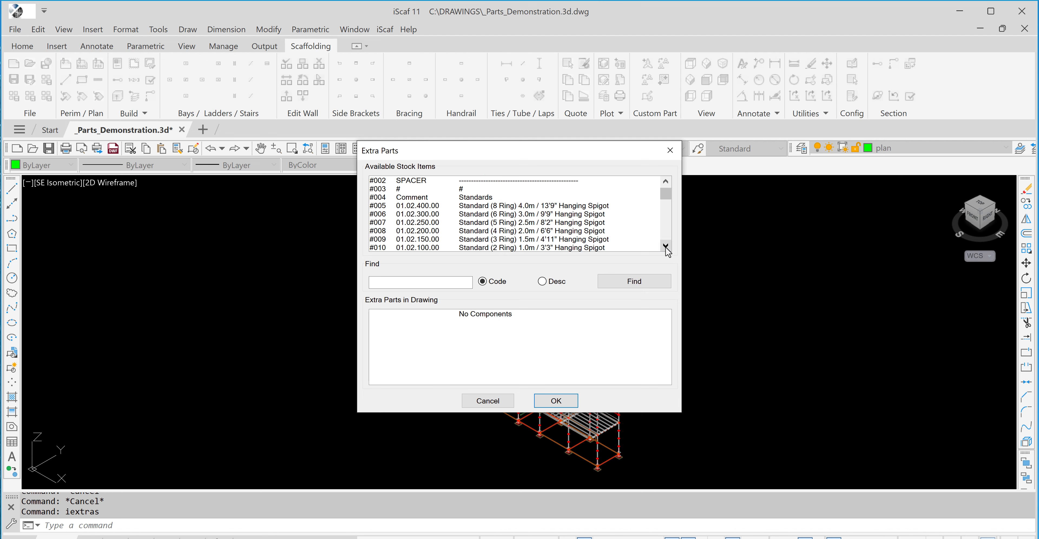
left_click(665, 245)
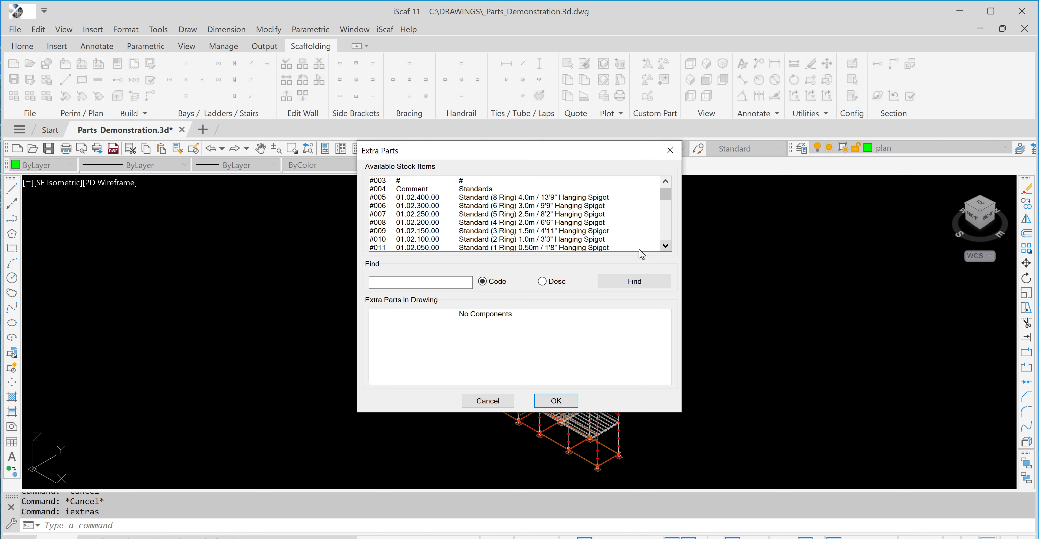
double_click(504, 242)
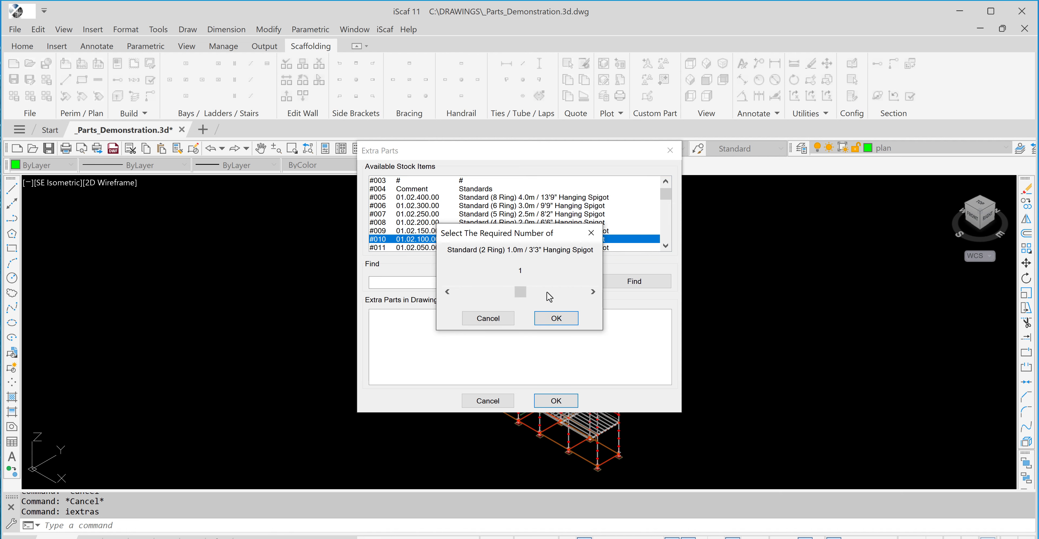
left_click(593, 292)
left_click(593, 292)
left_click(593, 291)
left_click(592, 291)
left_click(593, 292)
left_click(593, 291)
left_click(592, 291)
left_click(592, 291)
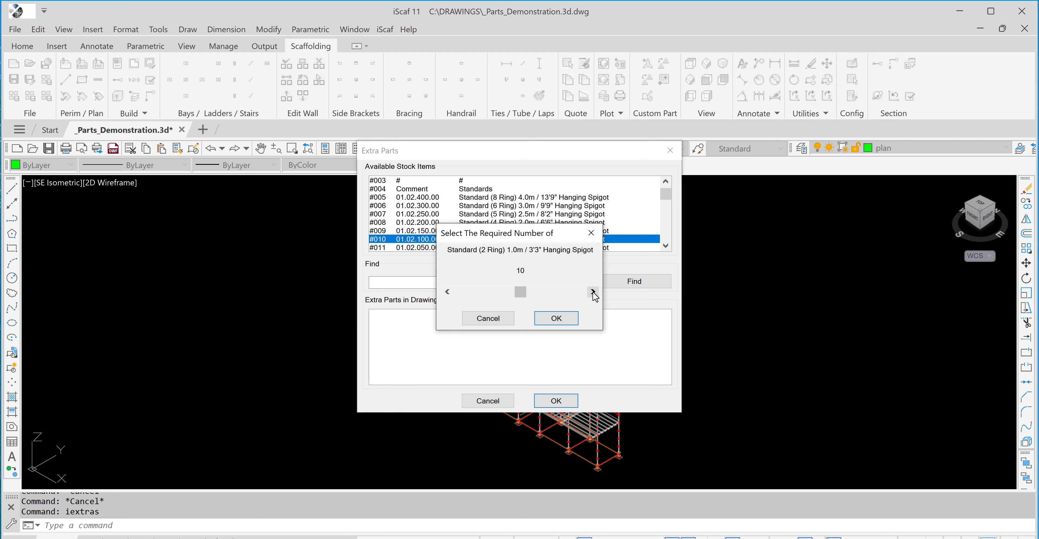
left_click(553, 319)
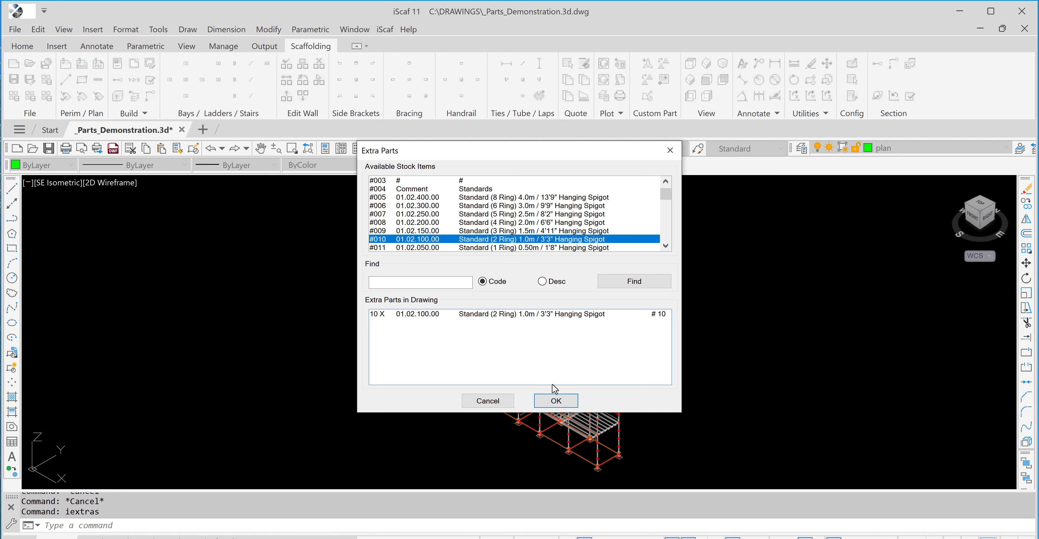
left_click(555, 401)
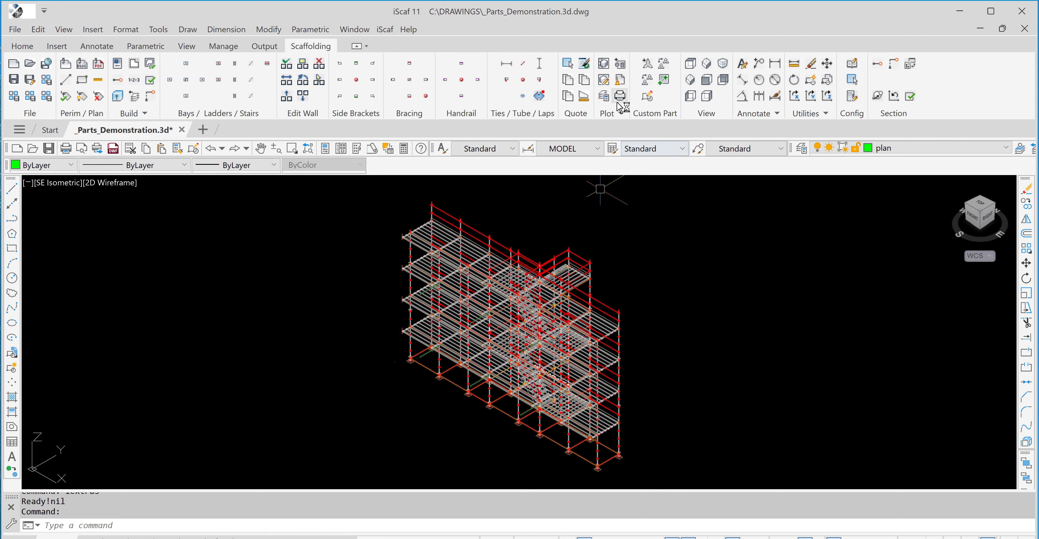
Step: Quote all parts of the drawing, check the quantity of the 1.0m standards, and cancel the quote
left_click(604, 79)
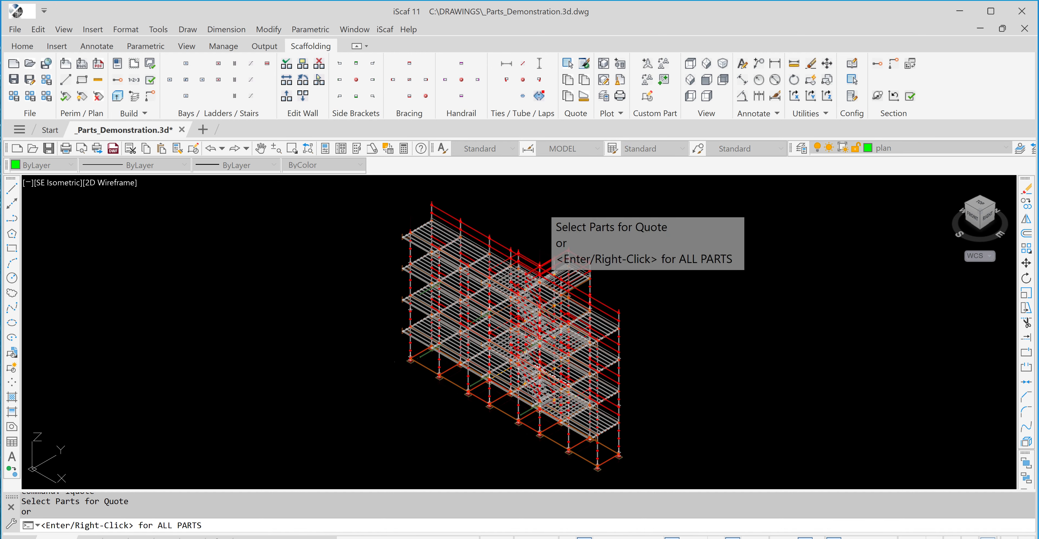
key("Return")
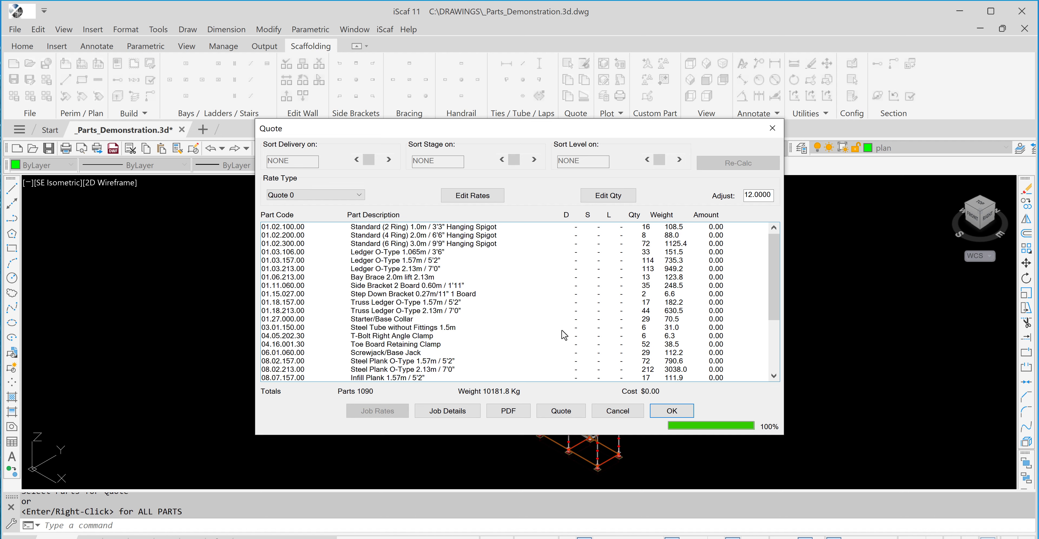
left_click(617, 411)
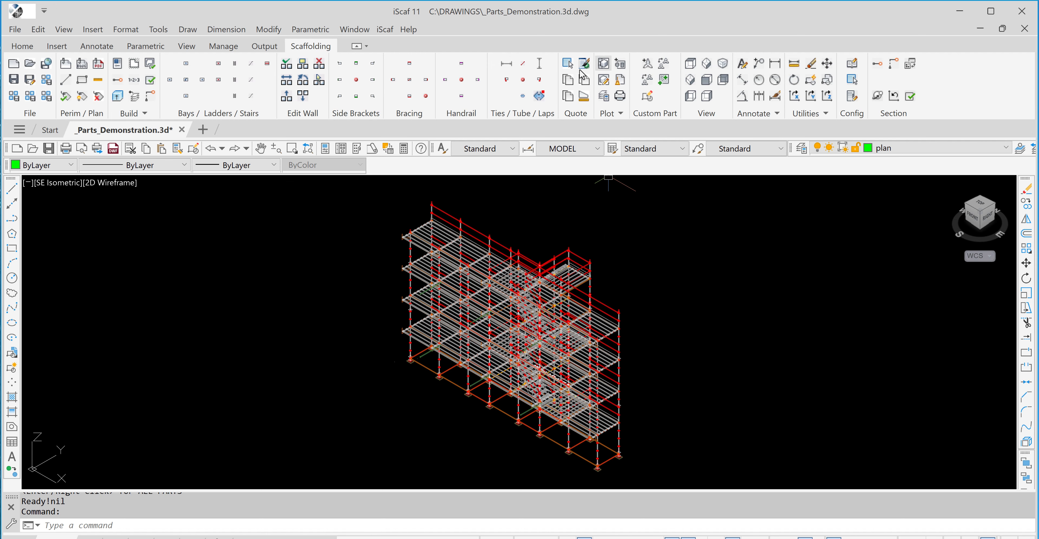
Step: Remove the 1.0m standards from the drawing's extra parts and add 15 Standard (3 Ring) 1.5m / 4'11" Hanging Spigot parts
left_click(568, 69)
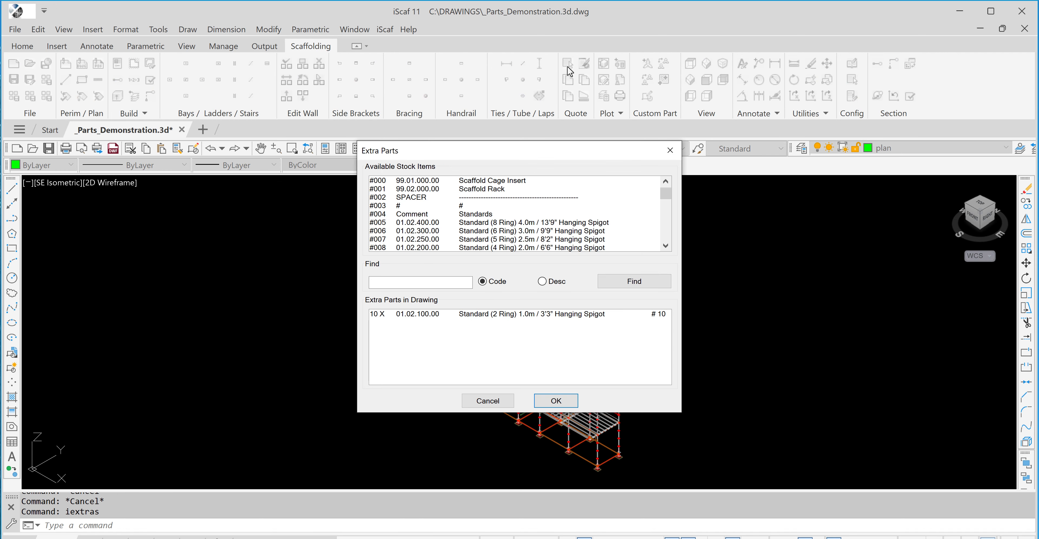
double_click(433, 320)
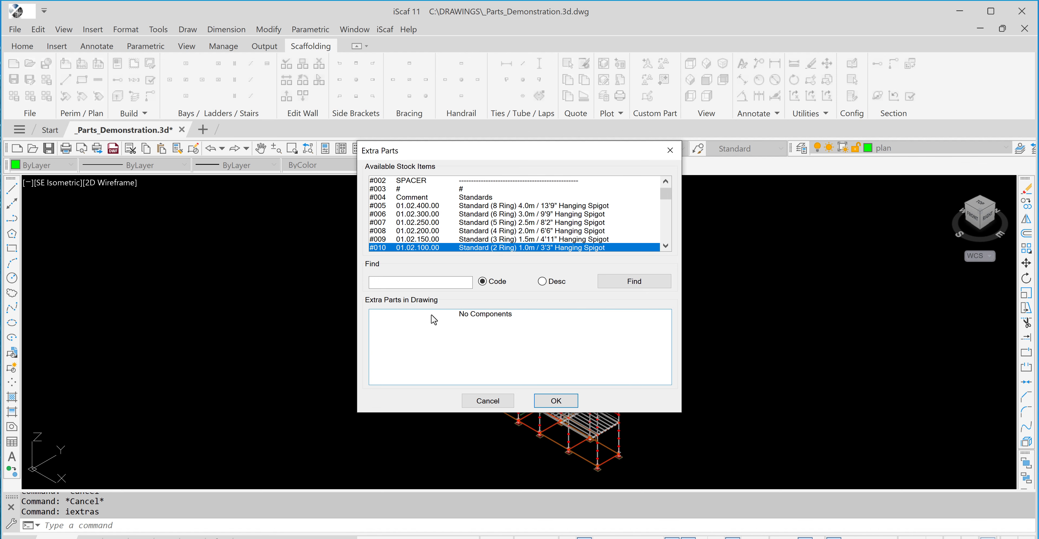
double_click(432, 240)
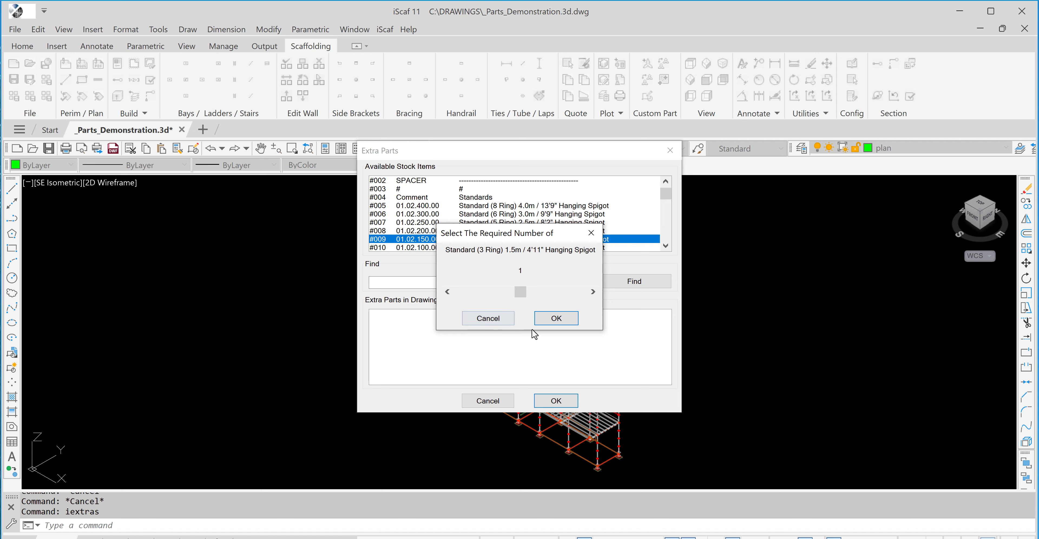
left_click(540, 296)
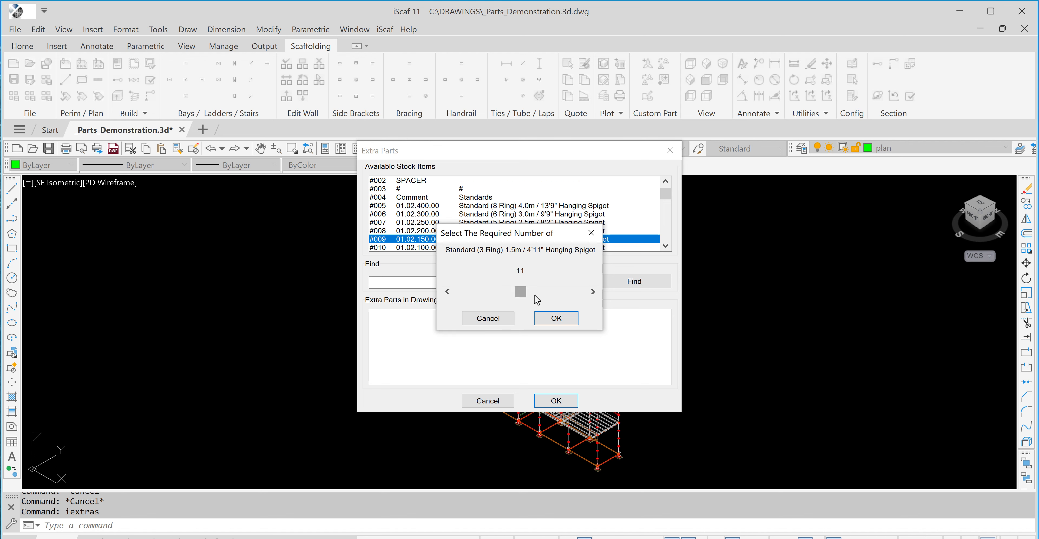
triple_click(591, 293)
left_click(591, 293)
left_click(562, 318)
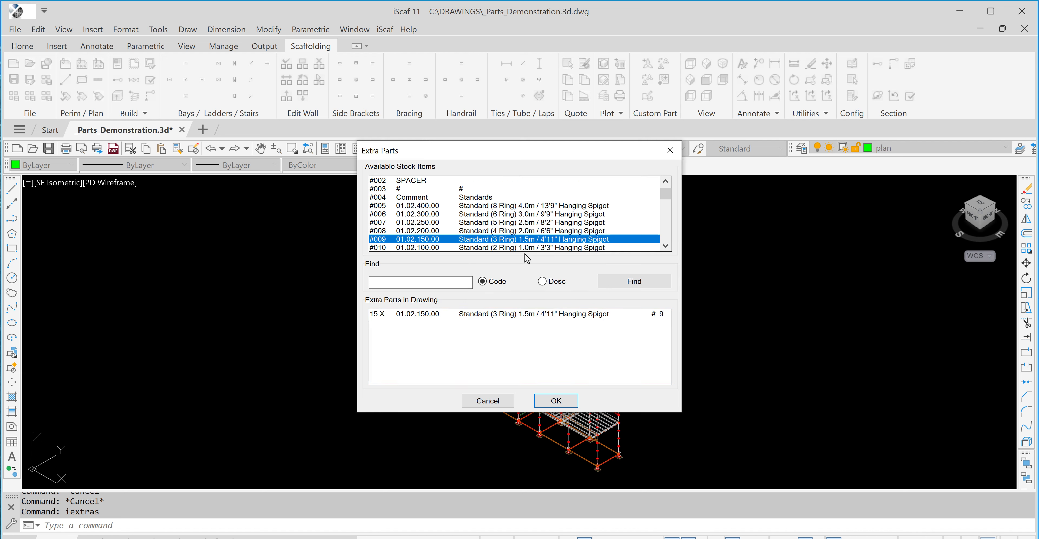
Step: Add 15 extra Standard (2 Ring) 1.0m / 3'3" Hanging Spigot parts and apply the extra parts list
double_click(480, 247)
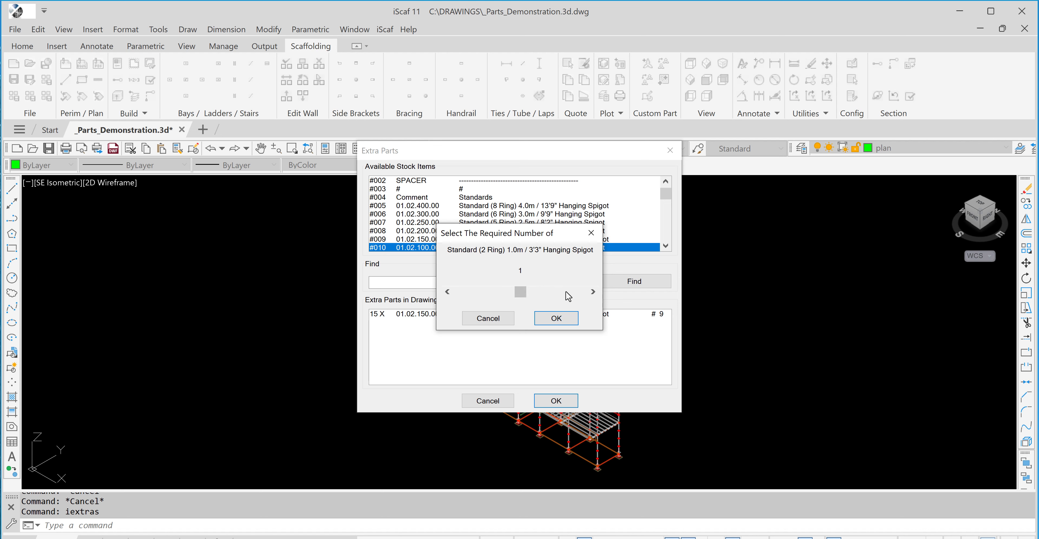
left_click(567, 294)
left_click(557, 320)
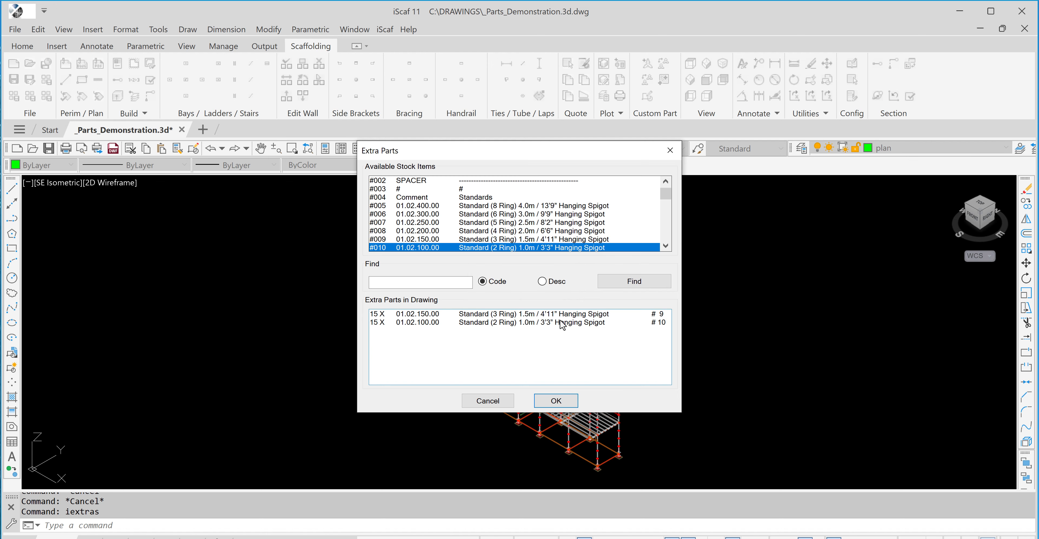
left_click(550, 401)
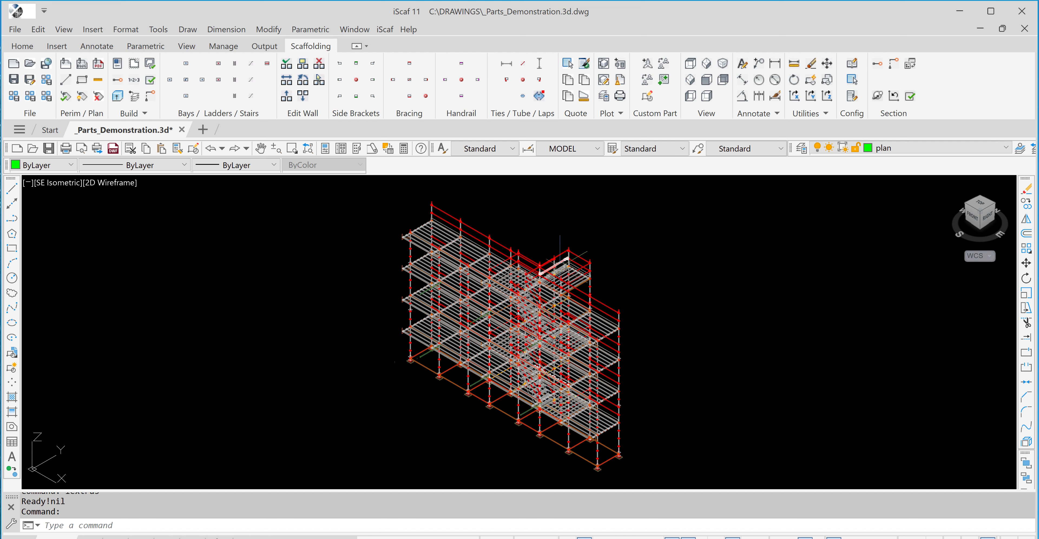
Step: Quote all parts of the drawing and highlight the 1.0m and 1.5m standards to check their quantities
left_click(584, 66)
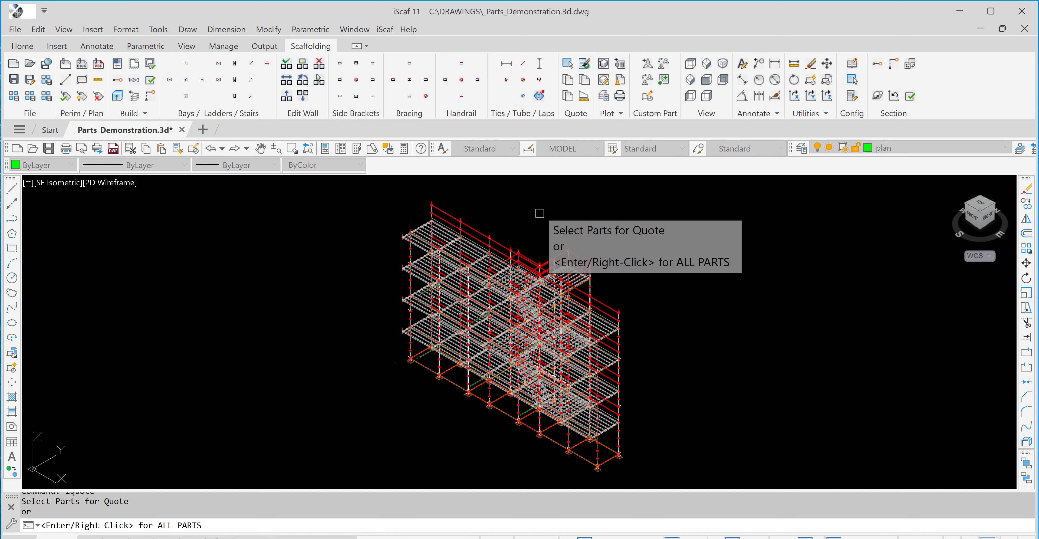
key("Return")
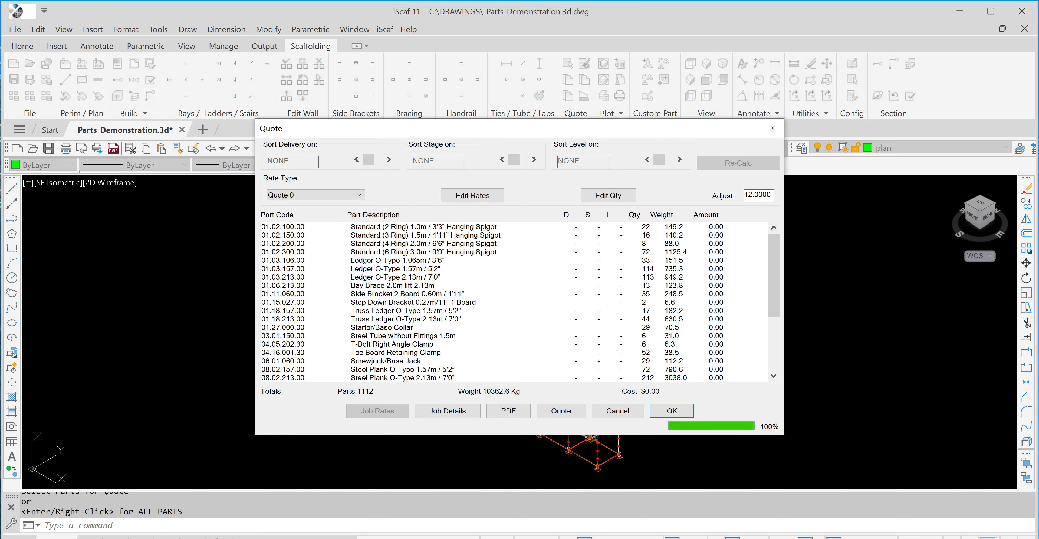
left_click(482, 228)
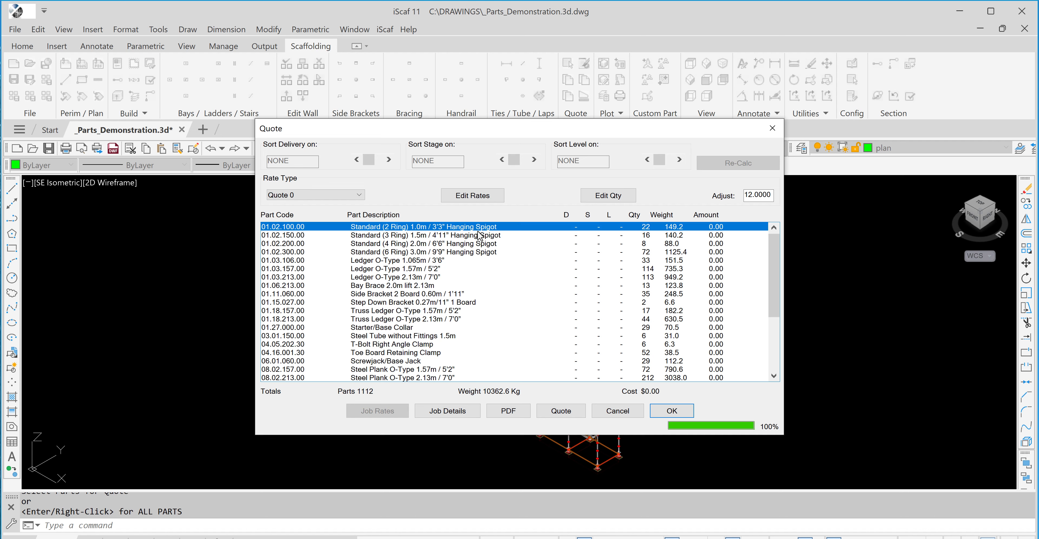
left_click(476, 235)
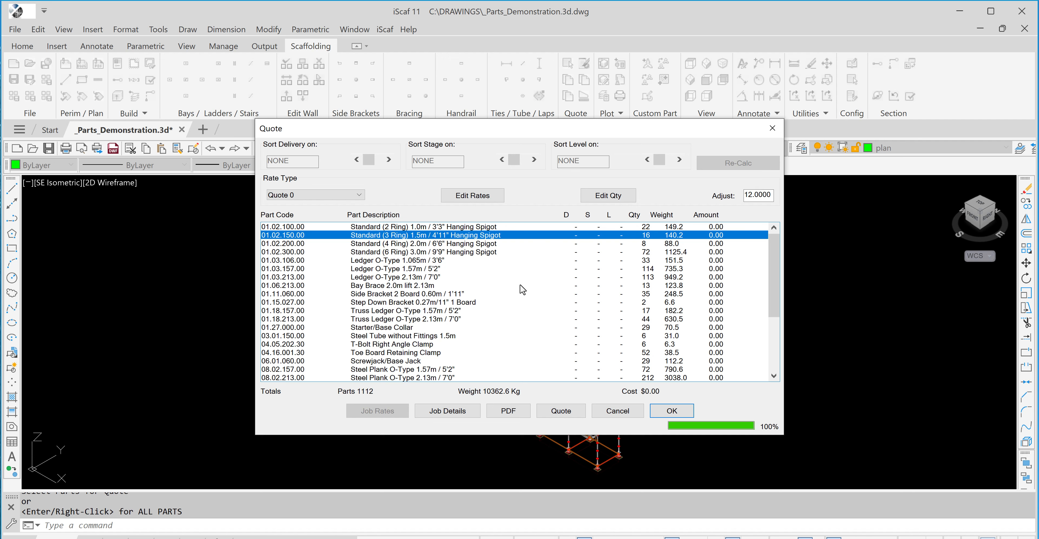
left_click(311, 456)
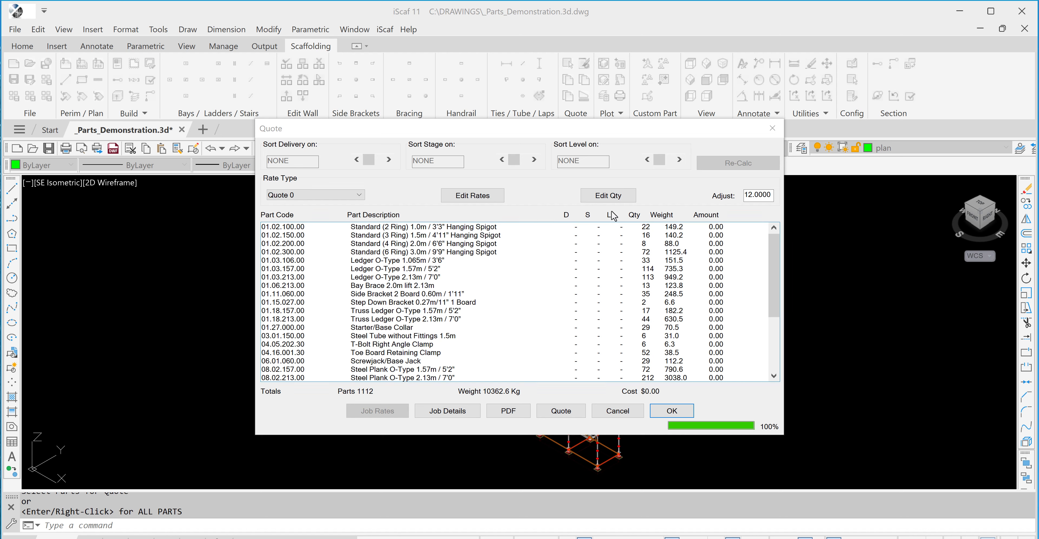
Step: Recalculate the quote sorted on level 00 and on level 02 to review their parts, and cancel the quote
left_click(679, 160)
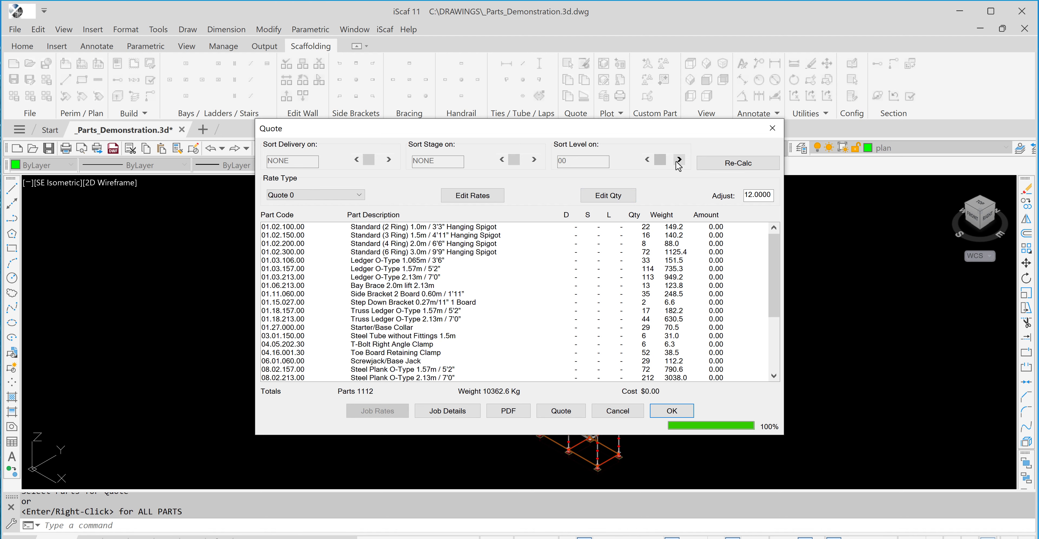
left_click(712, 167)
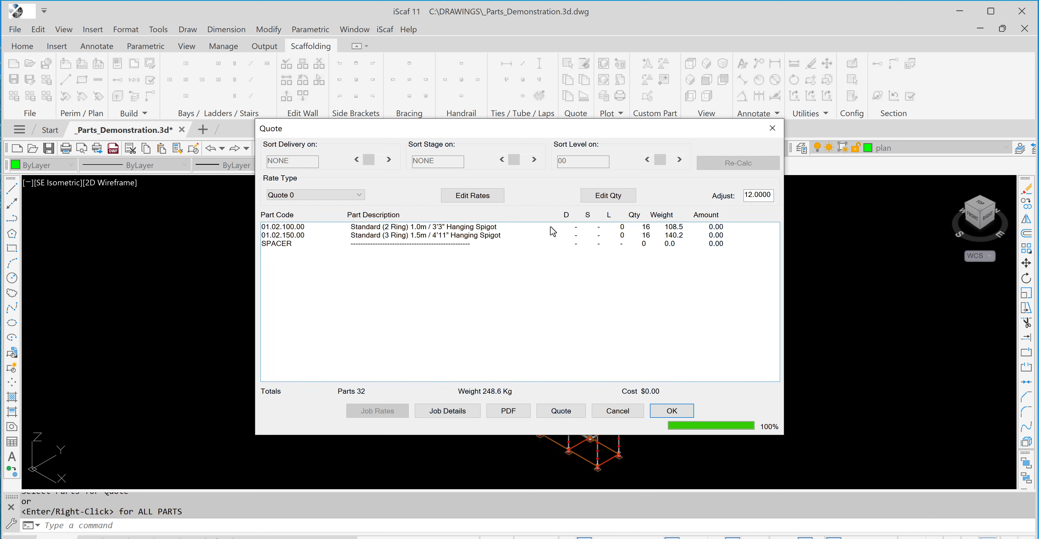
left_click(679, 159)
left_click(679, 159)
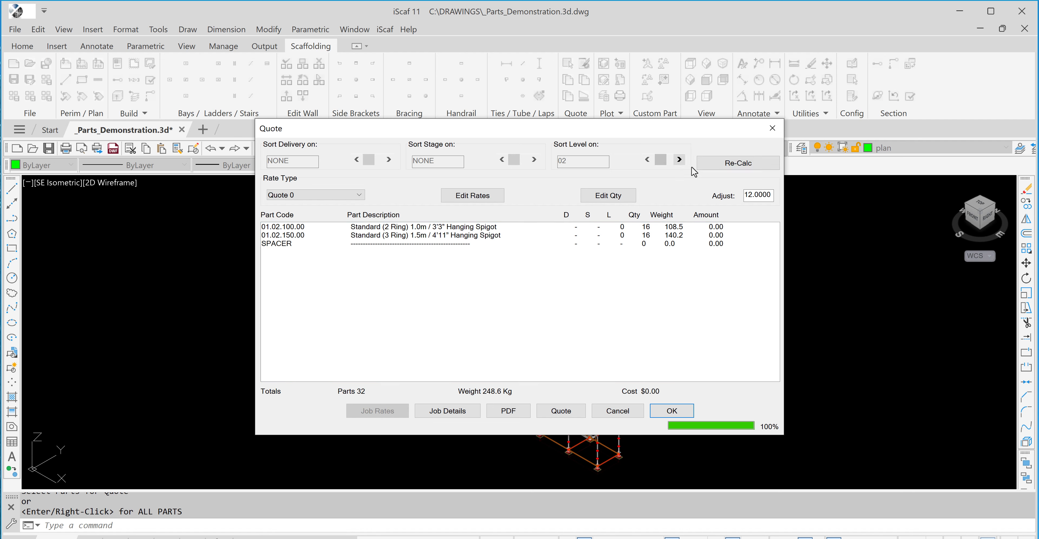
left_click(711, 163)
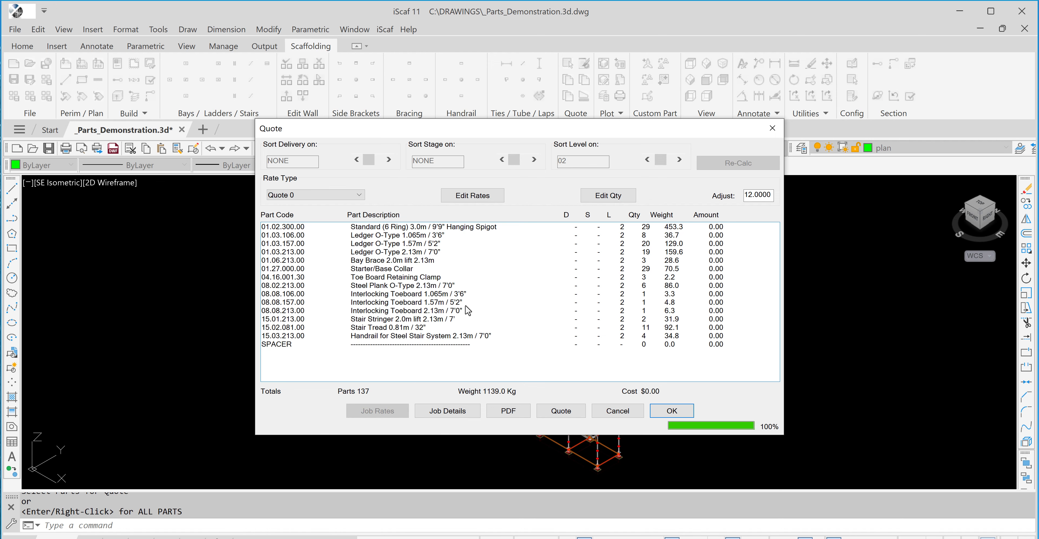
left_click(606, 417)
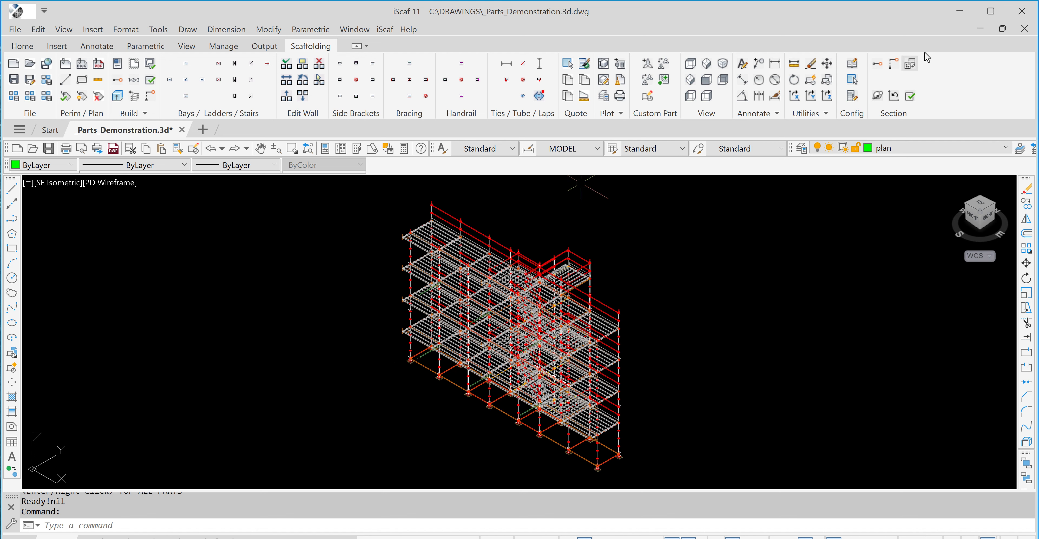
Step: Close the 3D drawing with its changes saved and open the recent drawing _Parts_Demonstration.plan
left_click(1024, 28)
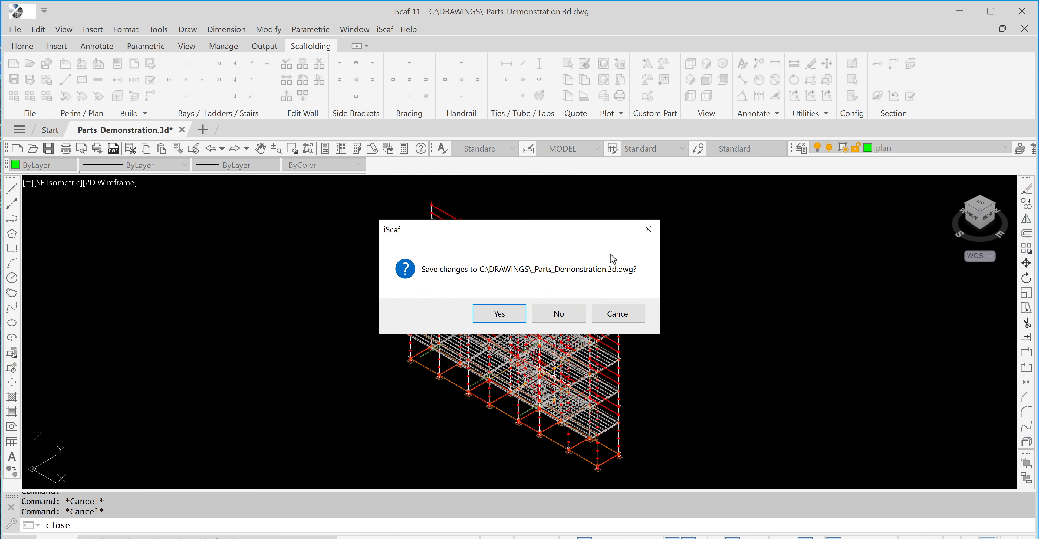
left_click(500, 315)
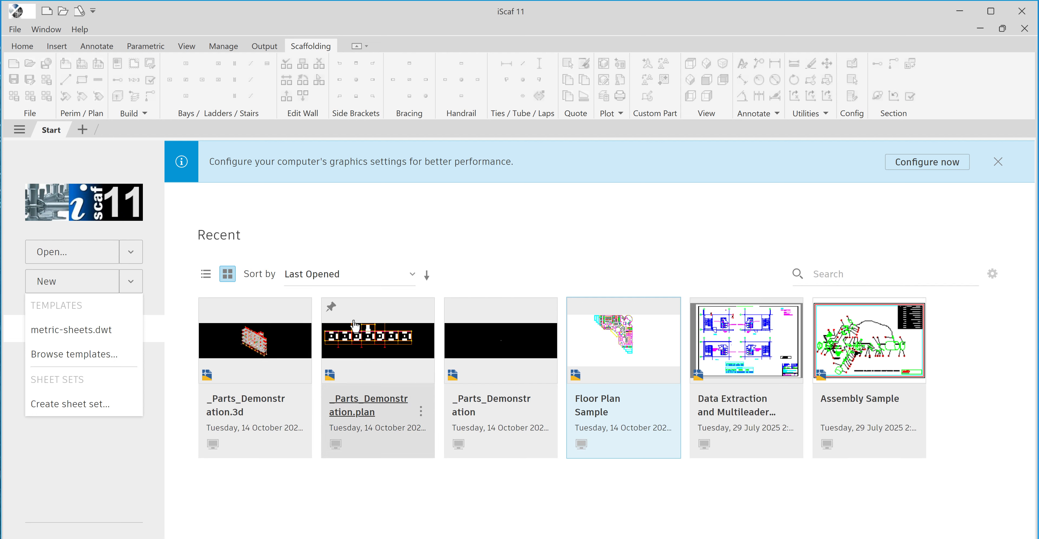
left_click(360, 341)
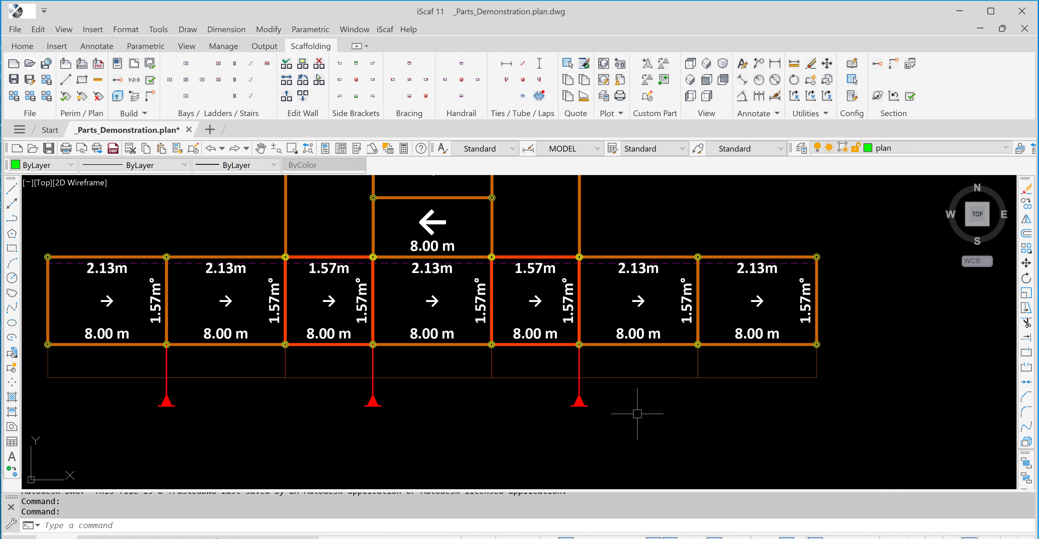
Step: Start a generic custom part on the 2.13m bay second from the right end of the wall, allocated by lift
scroll(628, 413, "down", 2)
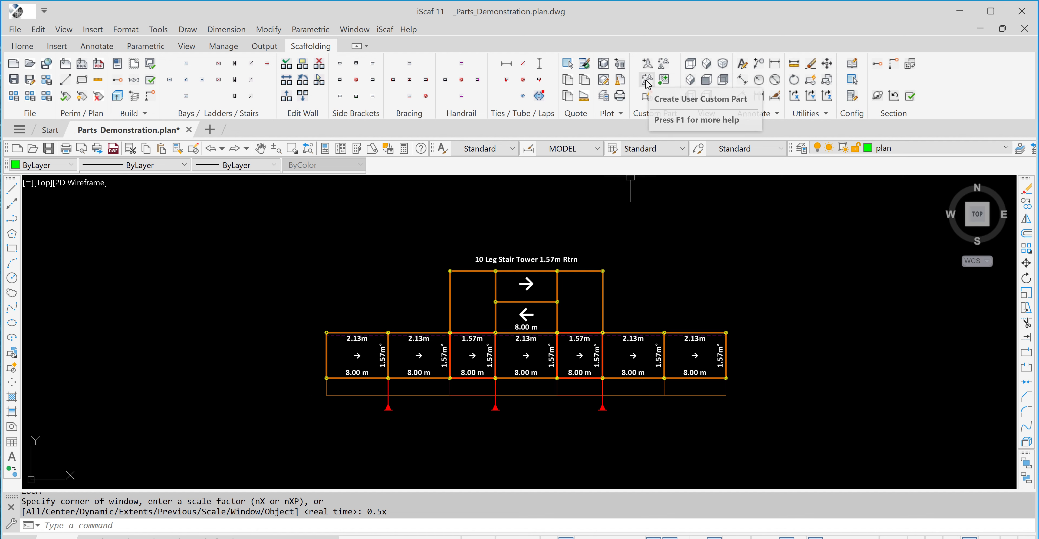
left_click(647, 64)
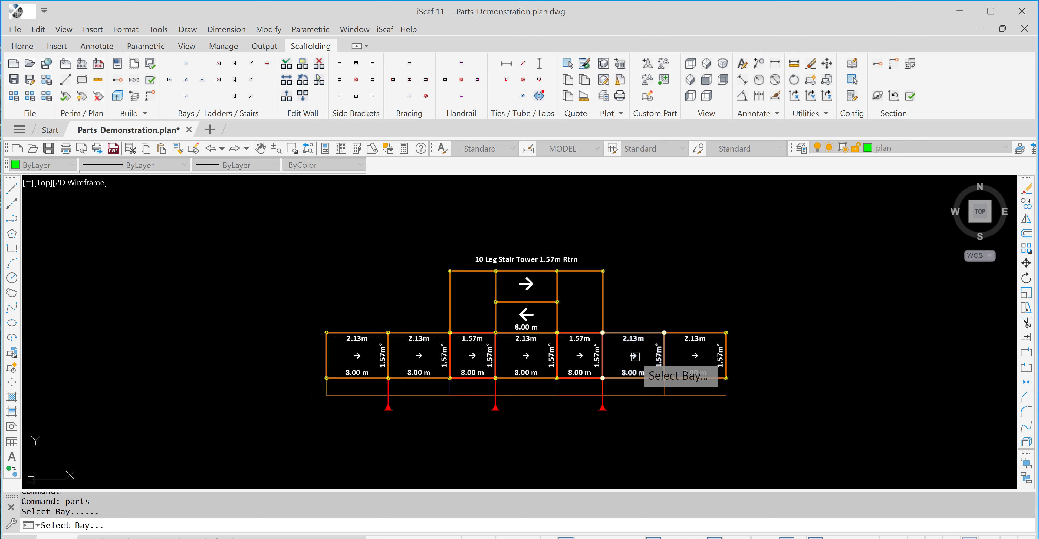
left_click(635, 355)
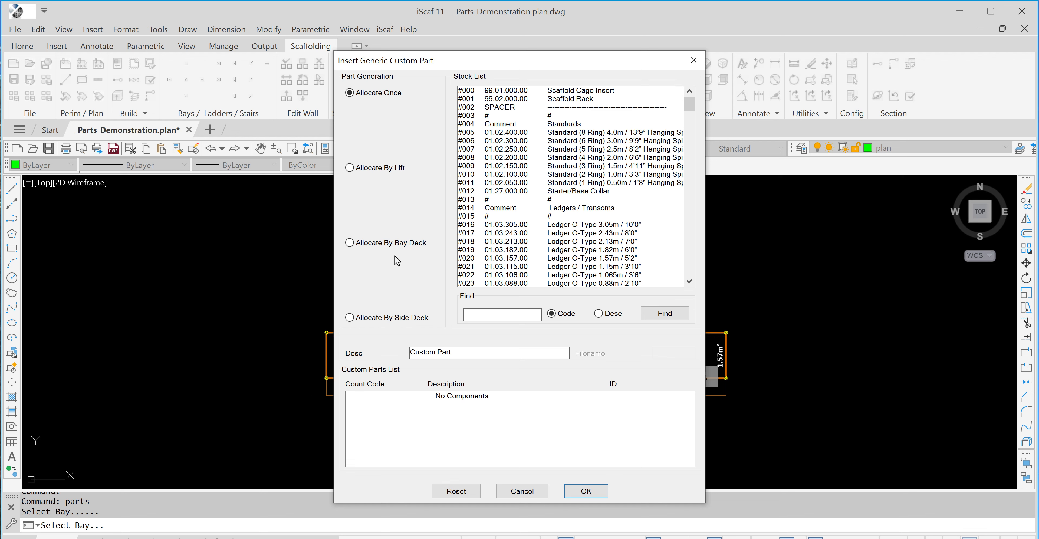
left_click(349, 167)
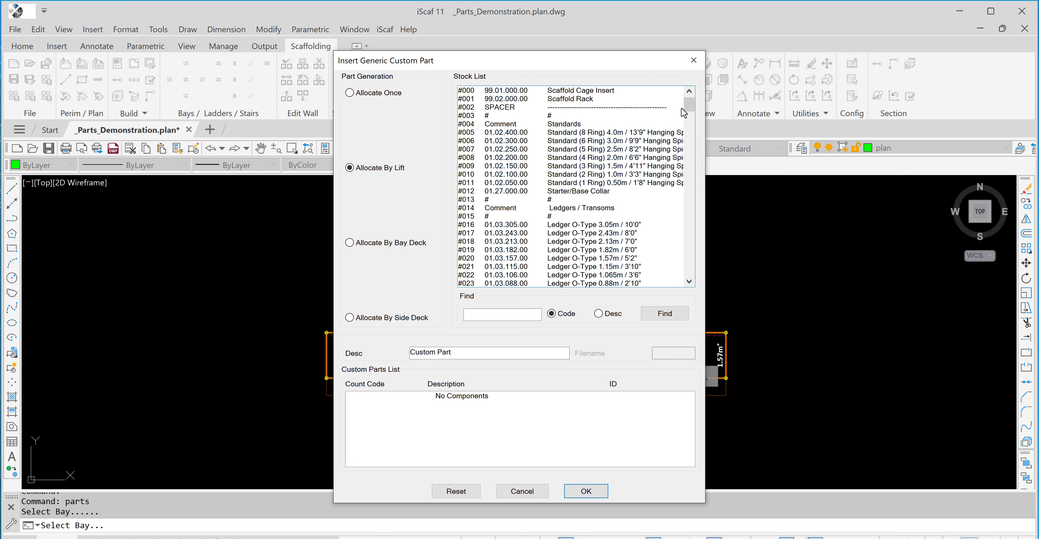
Step: Add 10 Lifting Lug parts (01.52.001.00) from the stock list to the custom parts list
left_click_drag(690, 111, 687, 259)
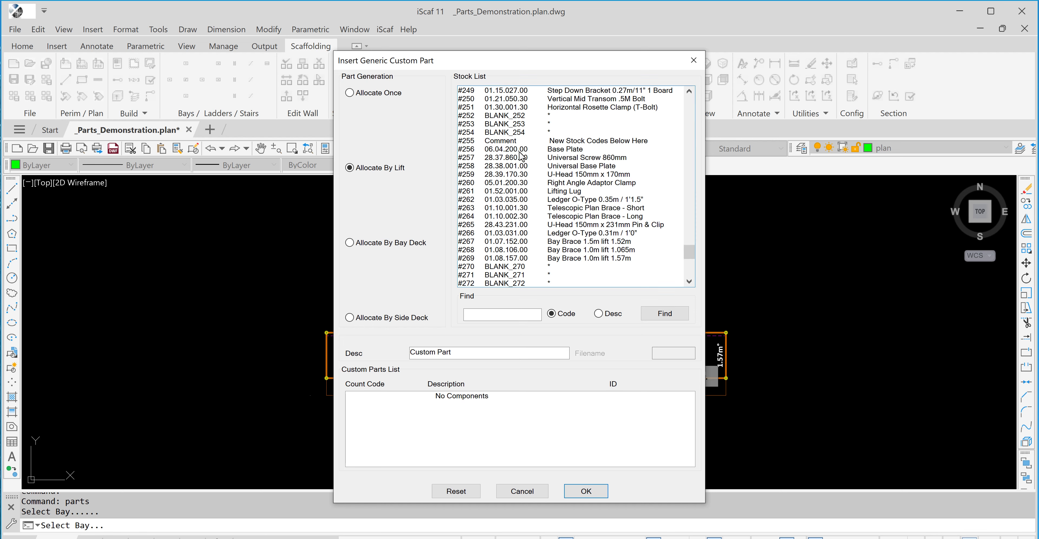
double_click(508, 194)
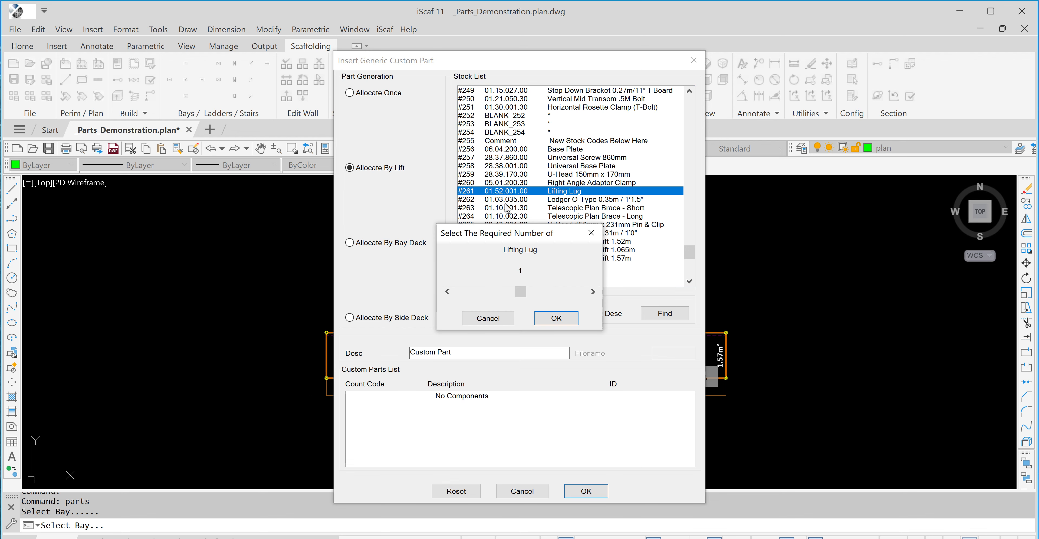
left_click(593, 291)
left_click(593, 292)
left_click(593, 291)
left_click(592, 291)
left_click(591, 292)
left_click(551, 321)
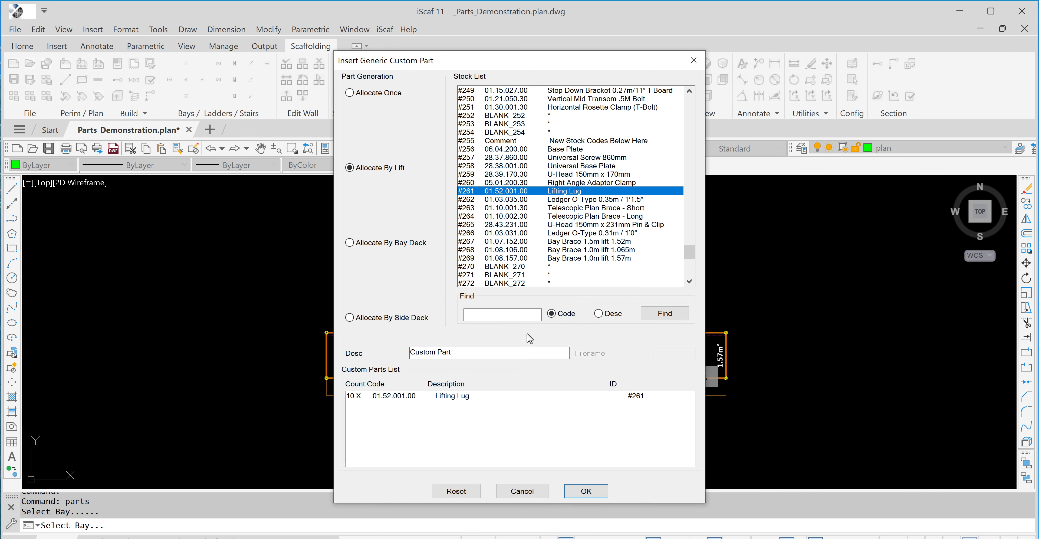
Step: Describe the custom part as "Lifting L" and insert it at the selected bay
left_click_drag(455, 351, 354, 349)
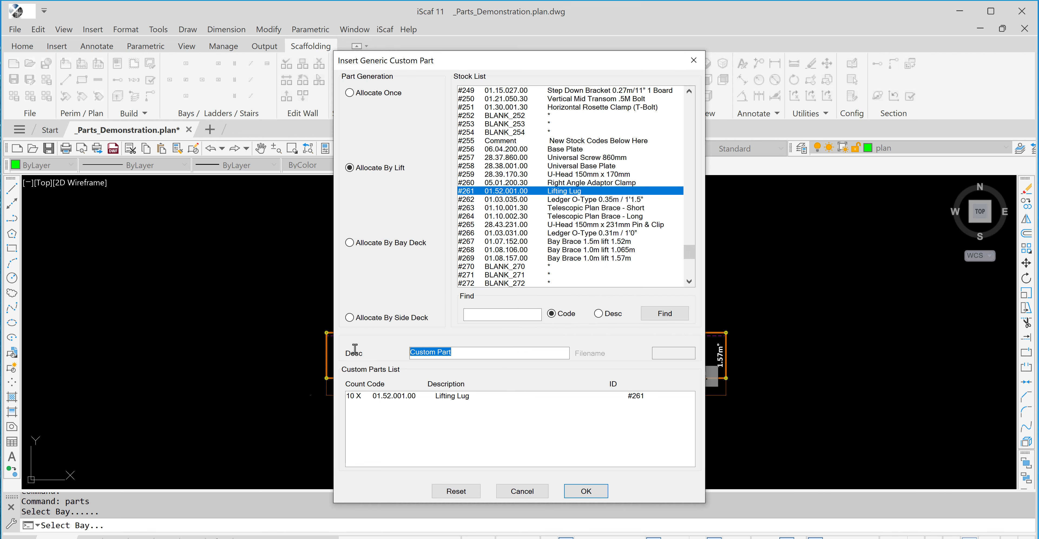
type("Lifting L")
key("Tab")
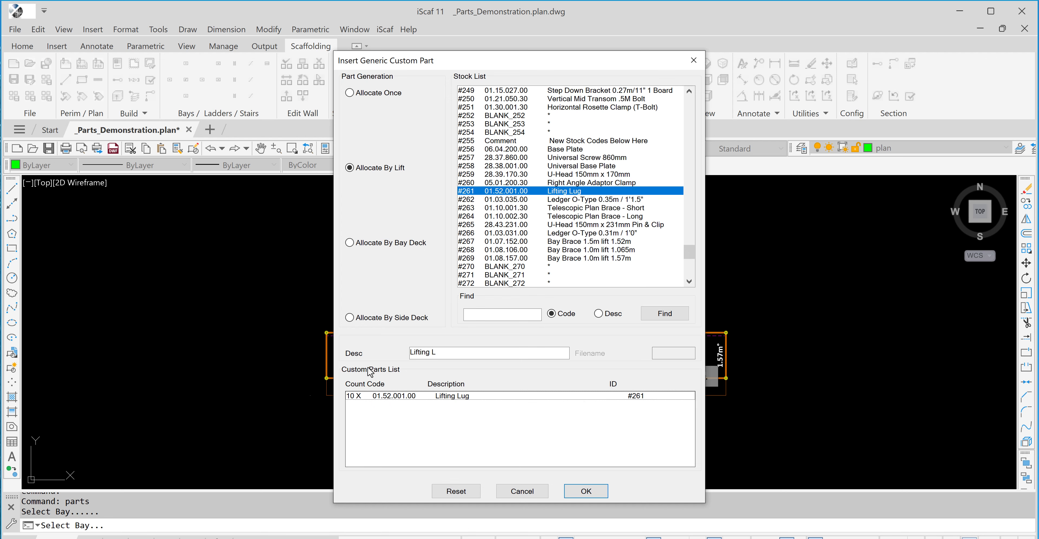
left_click(585, 491)
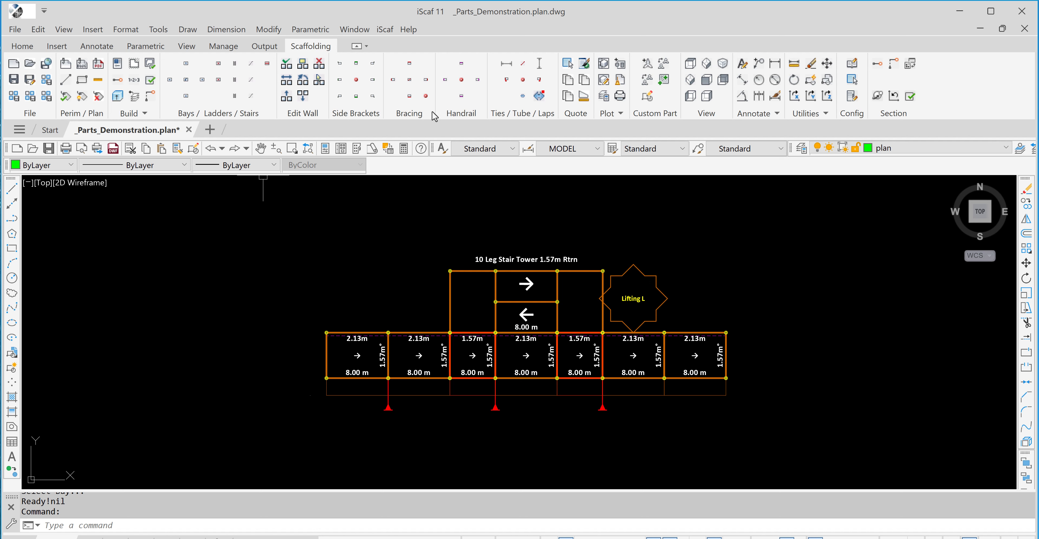
Step: Build all walls of the plan in 3D without saving the plan as a block for the drawing sheet
left_click(117, 96)
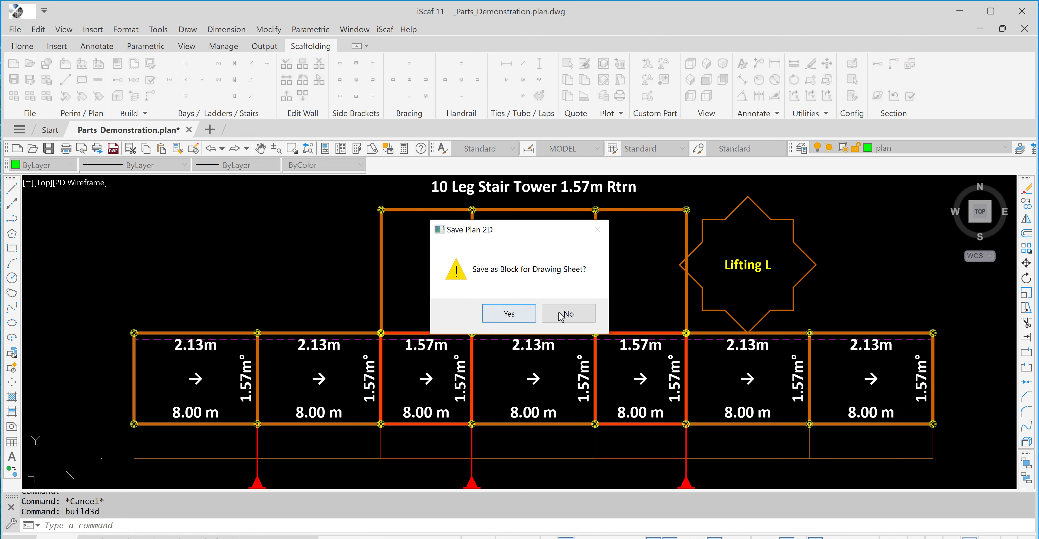
left_click(564, 313)
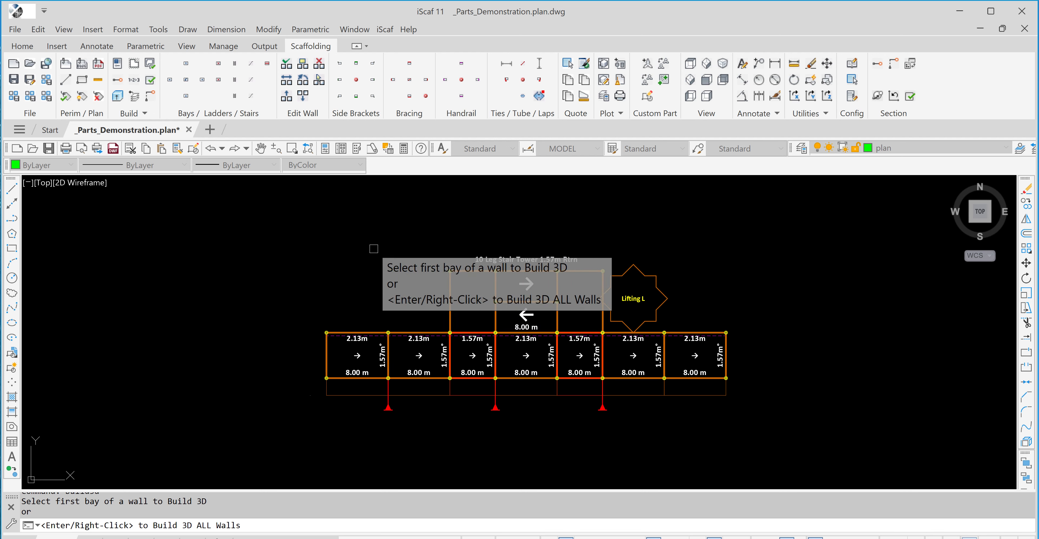
key("Return")
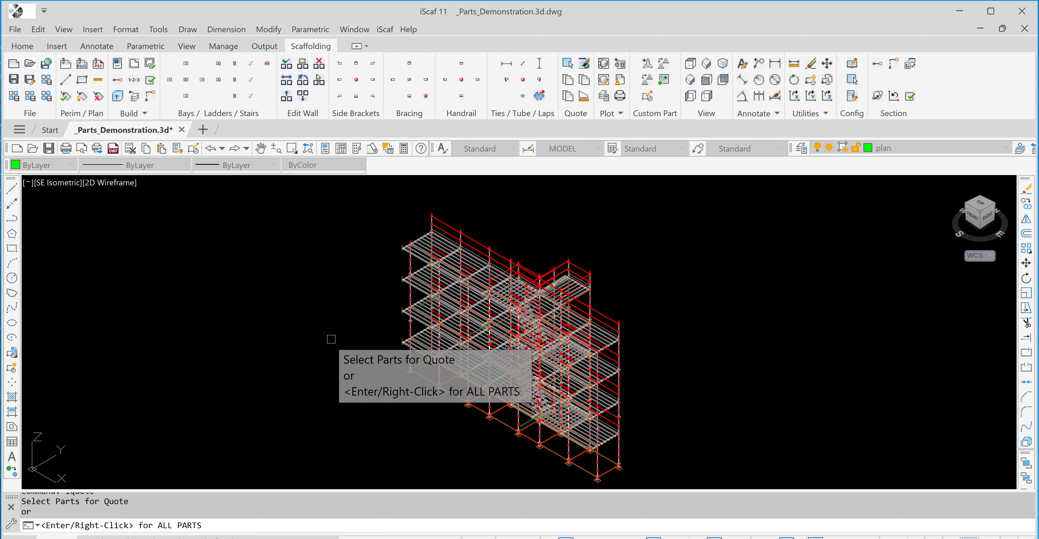
Step: Quote all parts of the 3D drawing and highlight the Lifting Lug line to check its quantity
right_click(308, 427)
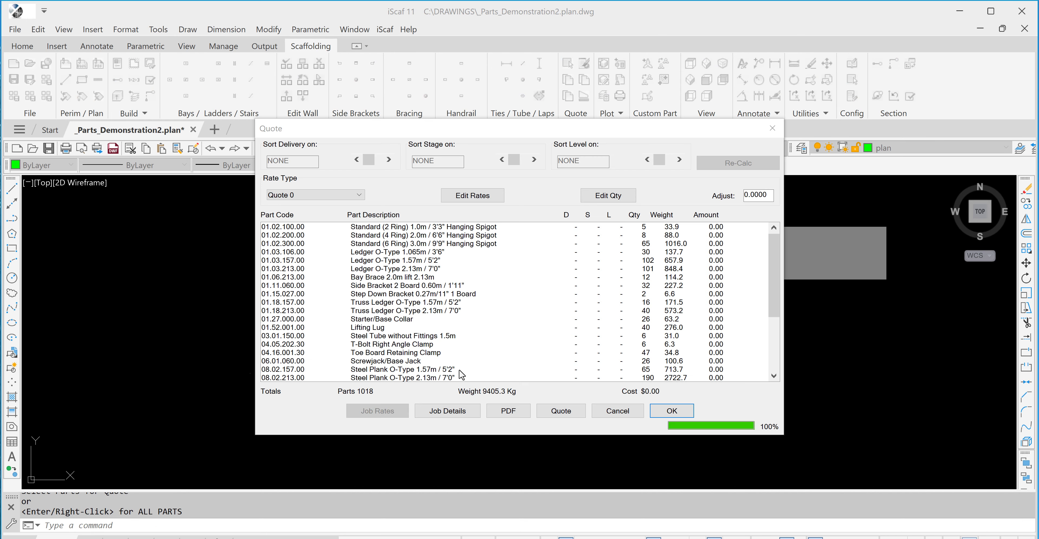
left_click(497, 329)
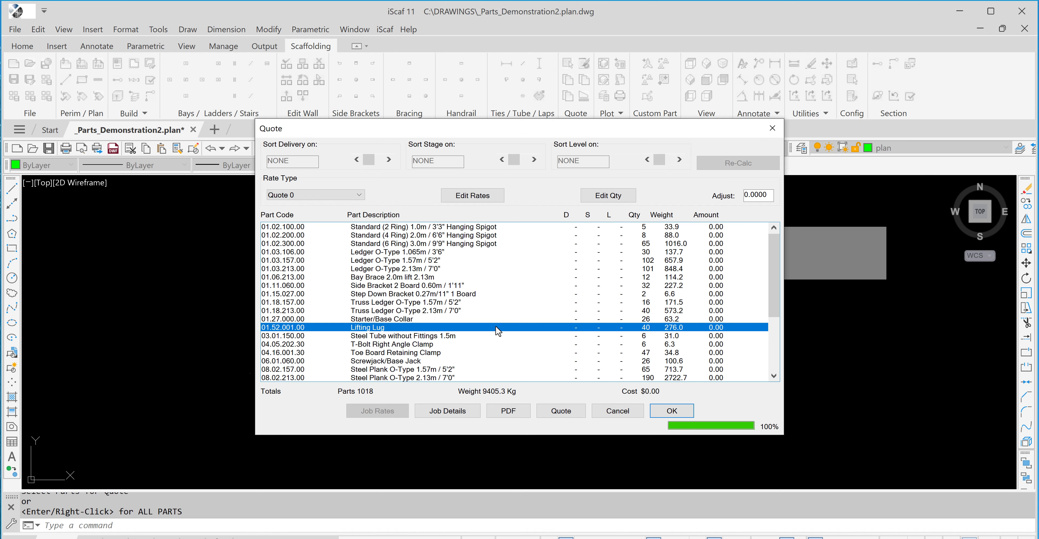